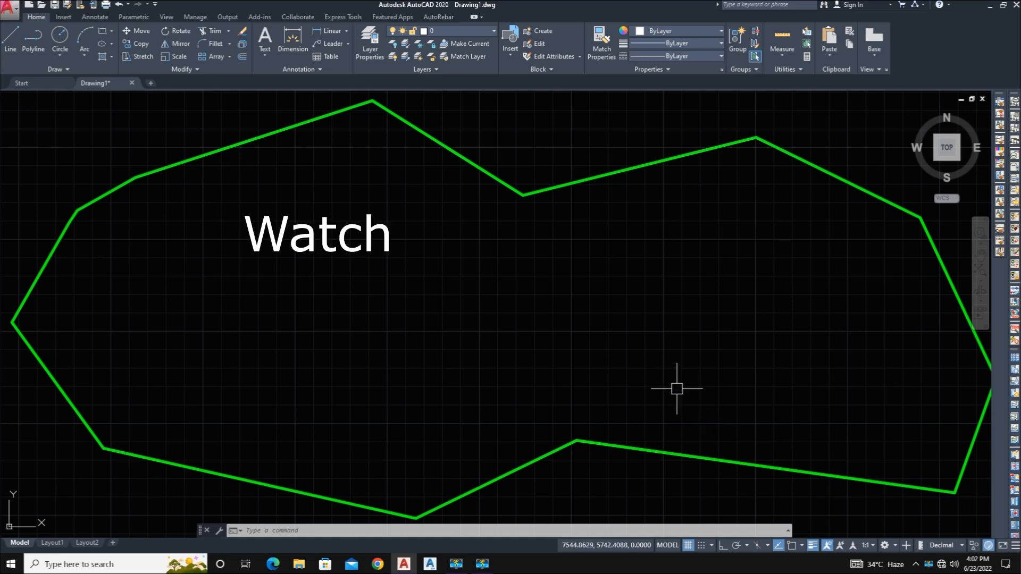
click(541, 274)
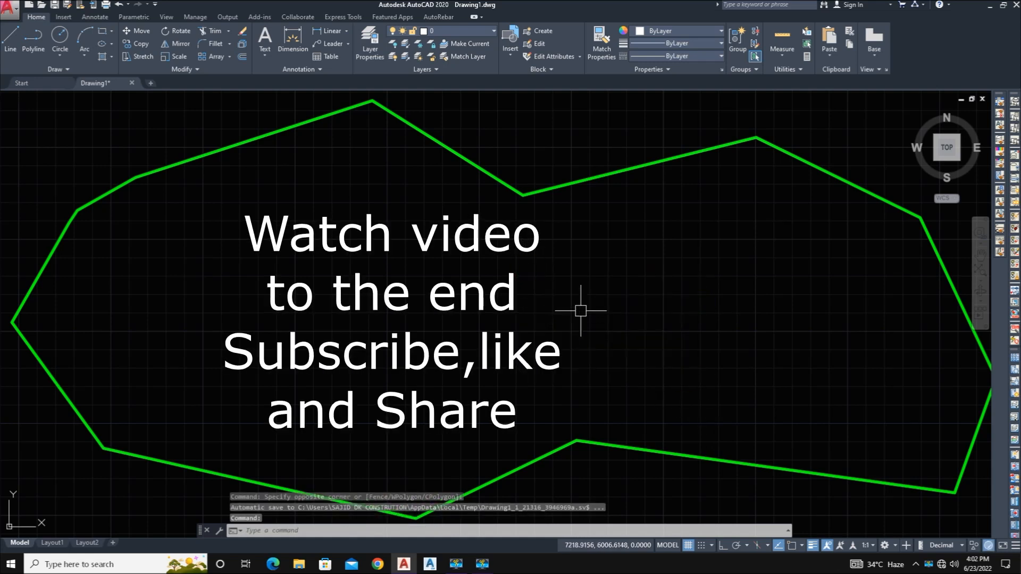
key(Escape)
key(Escape)
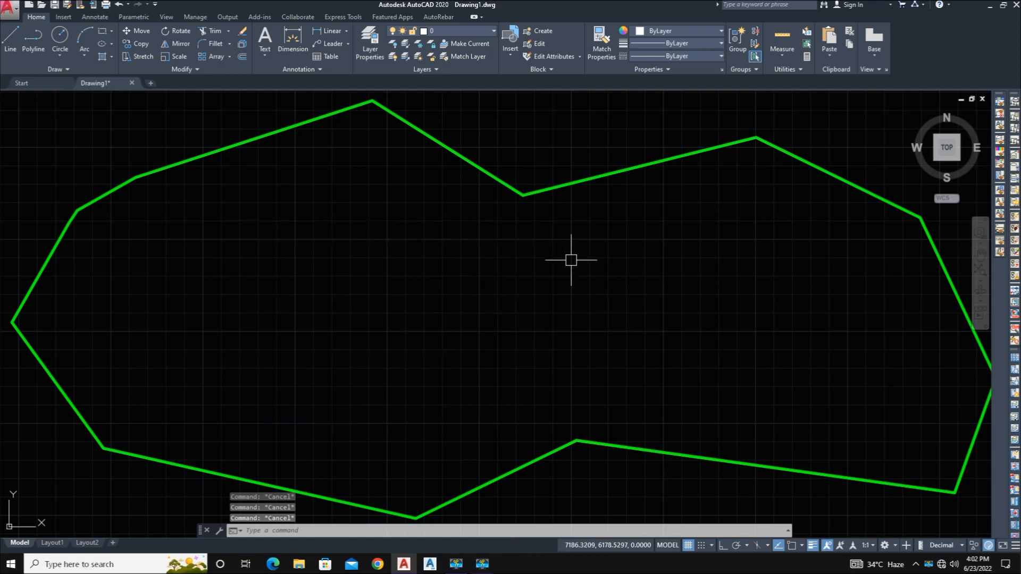
Step: Load the "multi units Area" VLX application into the drawing session with APPLOAD
text(p)
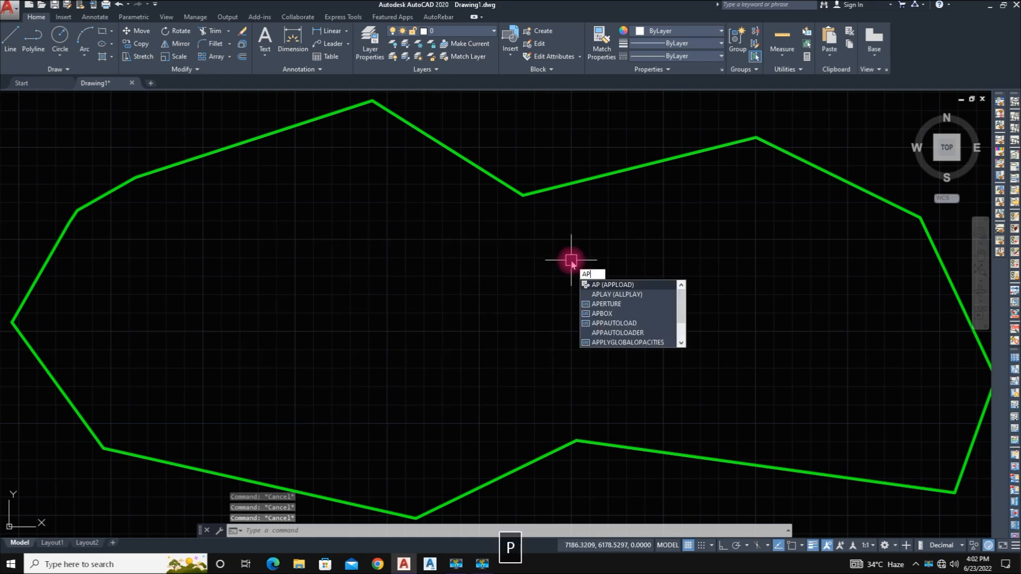
text(LOAd)
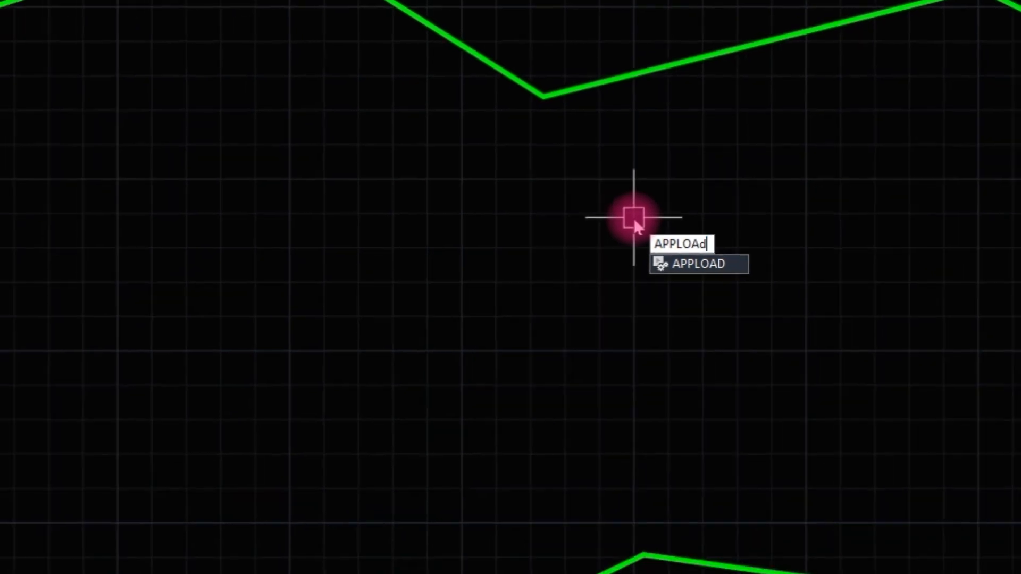
key(Return)
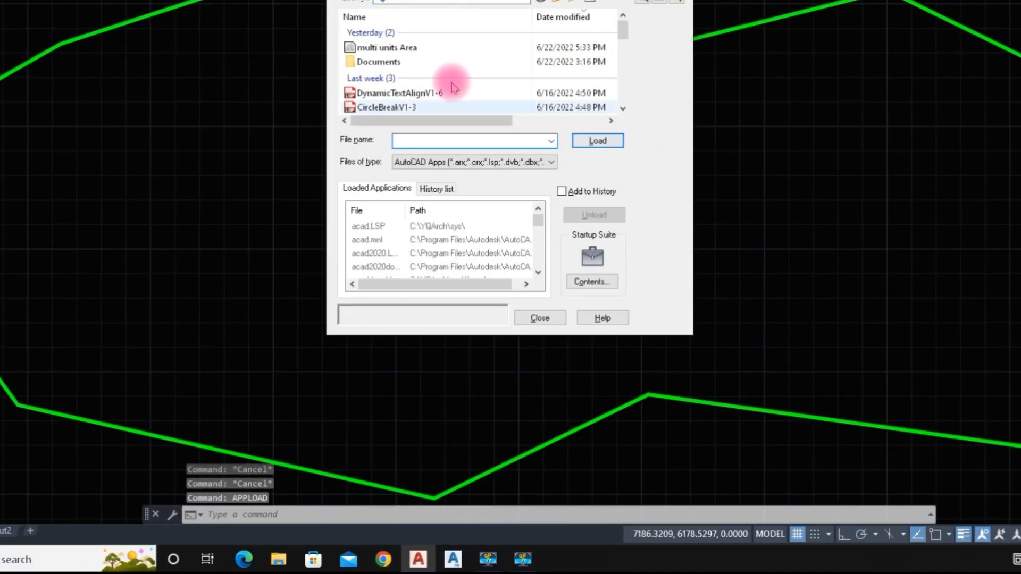
click(393, 49)
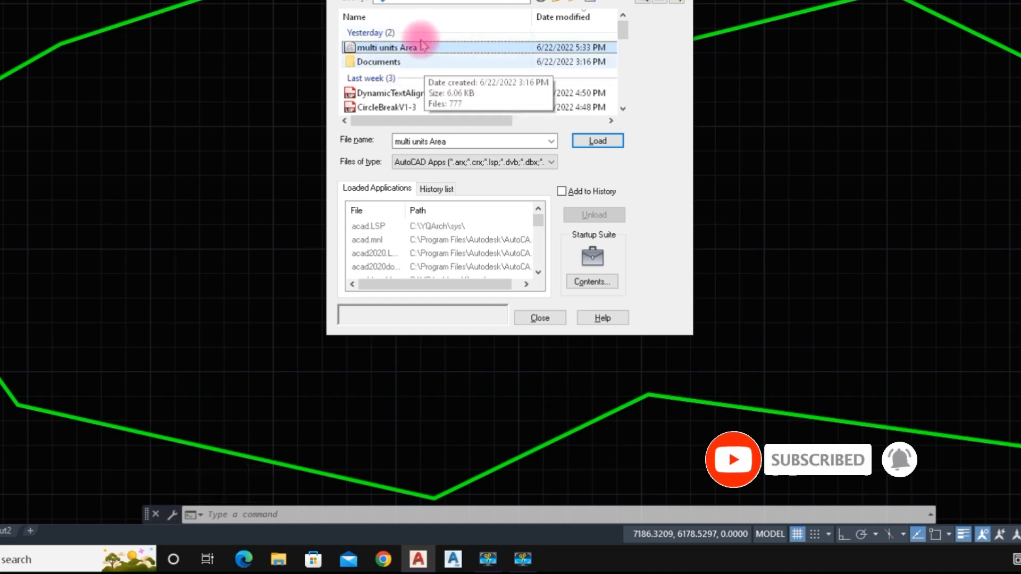
click(597, 141)
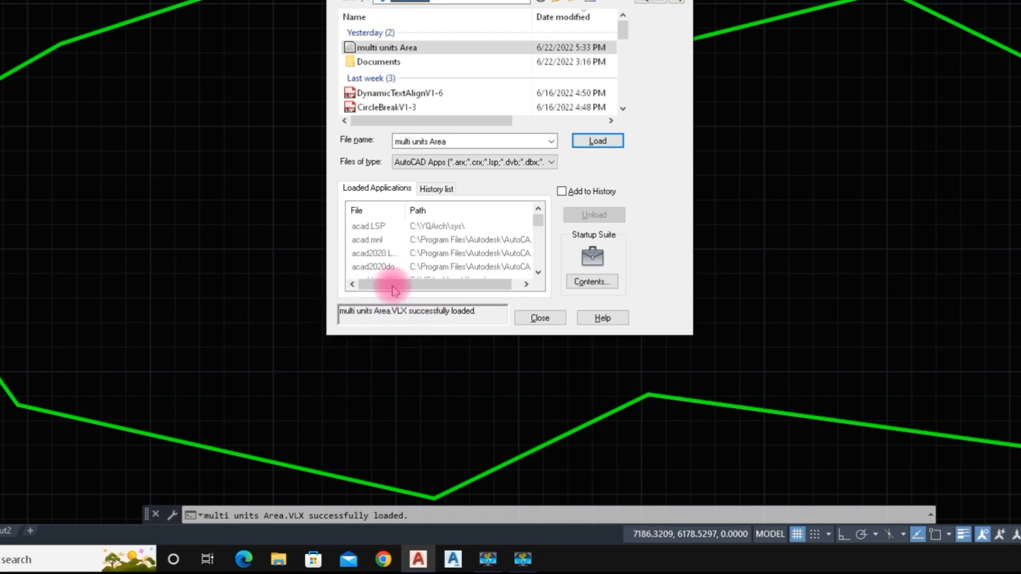
click(534, 320)
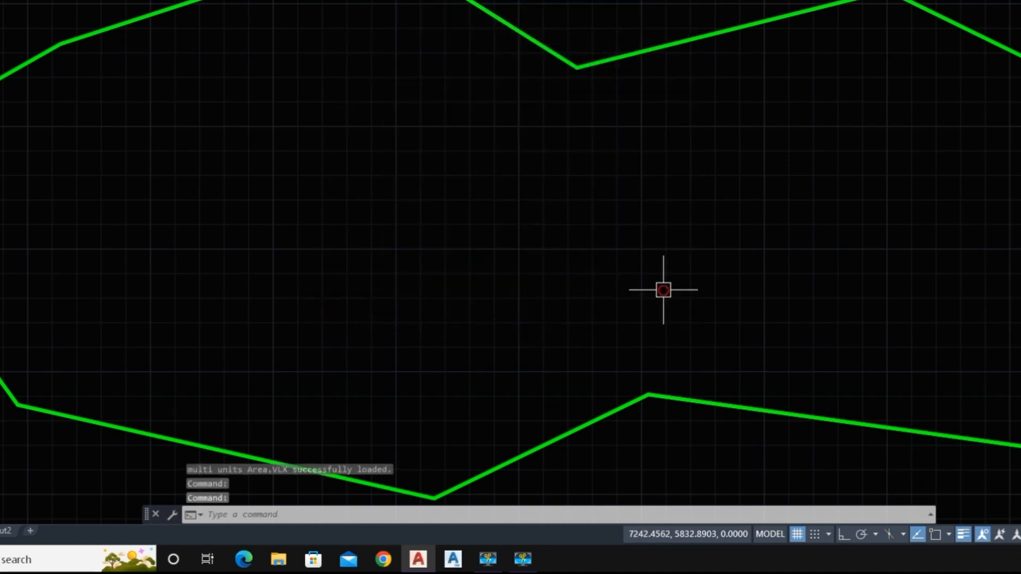
click(705, 290)
click(518, 201)
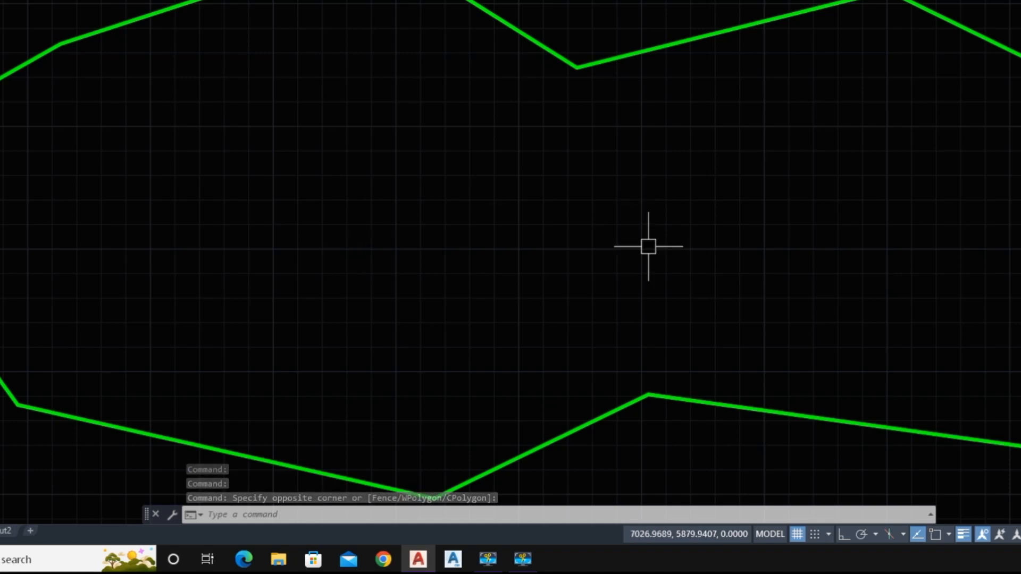
Step: Start the ACL area-labelling command and set the decimal places to 3
text(AC)
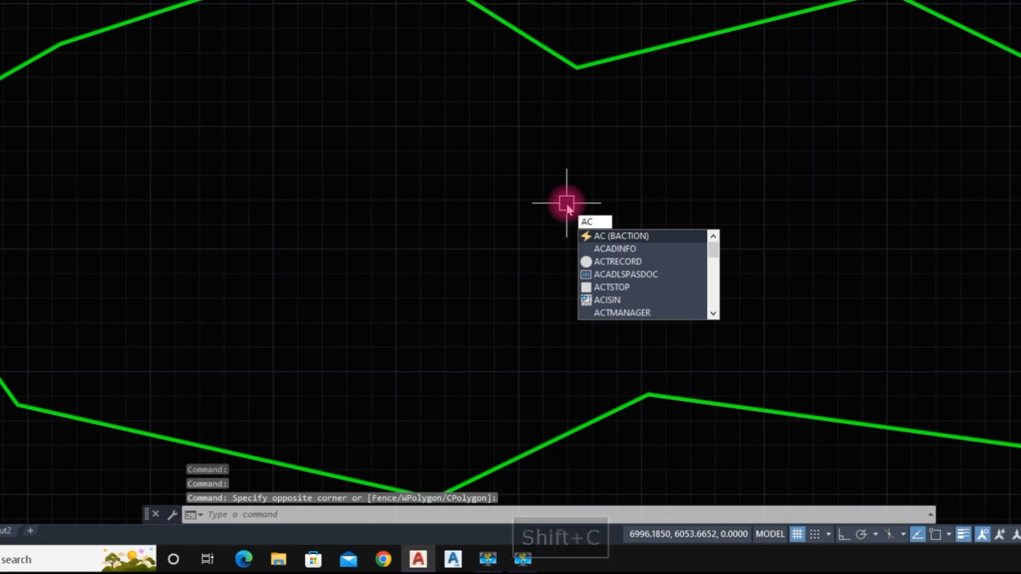
text(L)
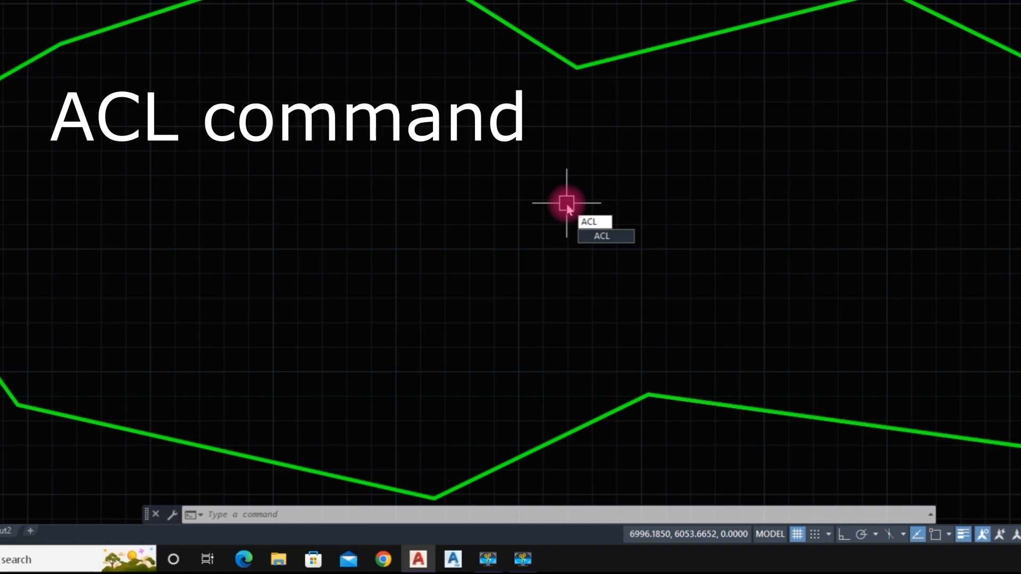
key(space)
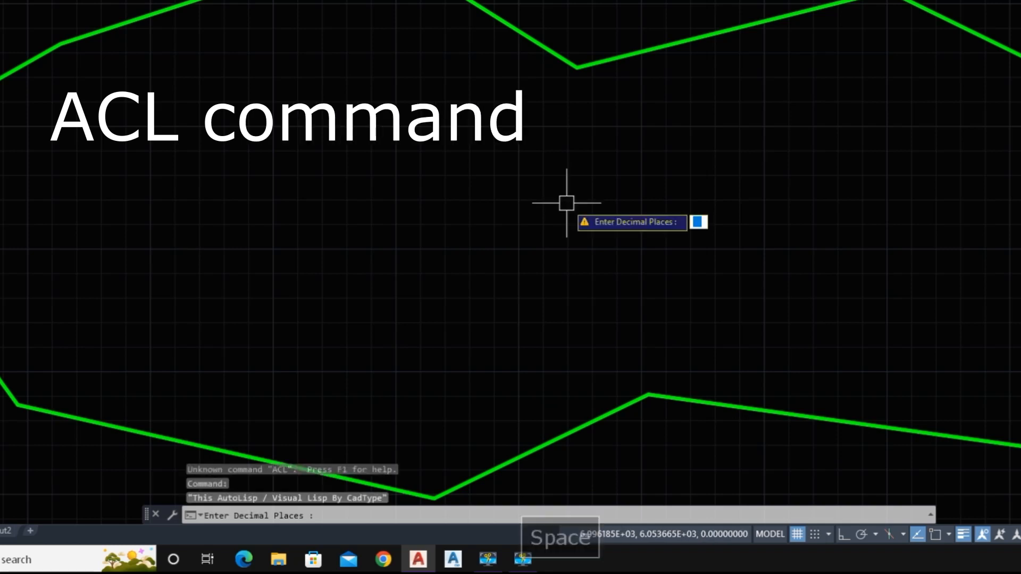
click(252, 515)
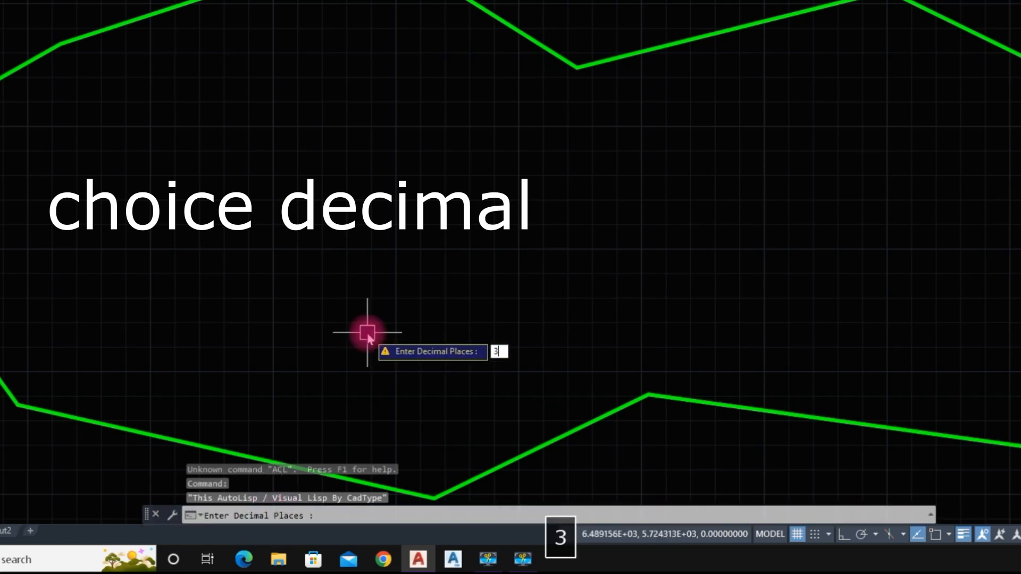
key(Return)
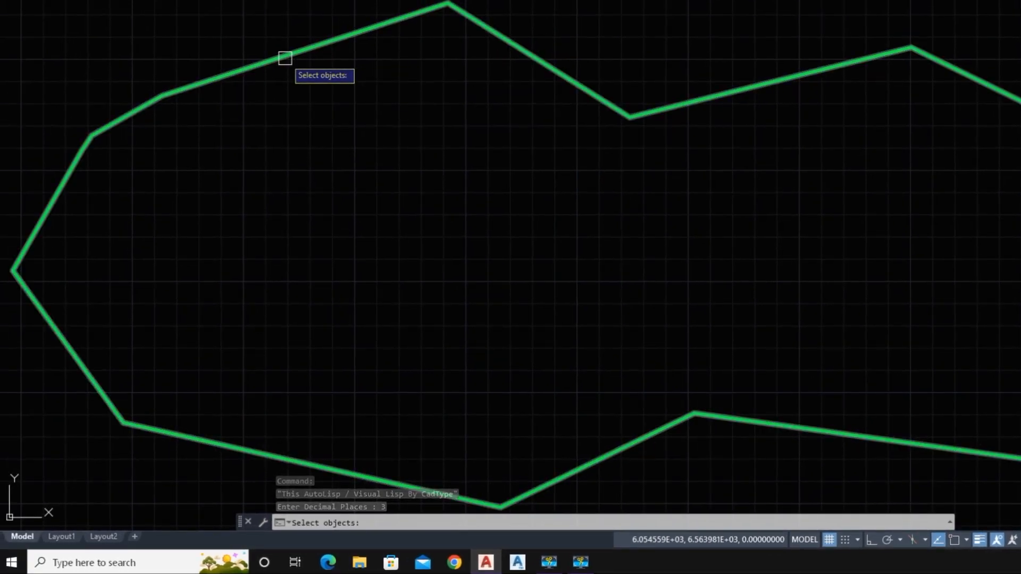
Step: Select the green closed boundary as the object to measure and place its multi-unit area text inside, near the upper notch
click(318, 519)
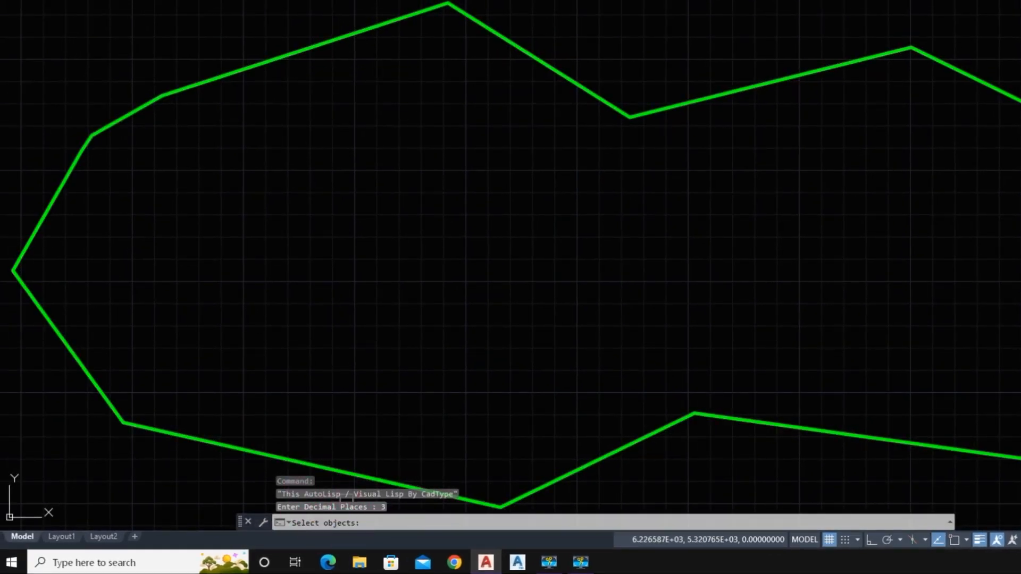
click(542, 61)
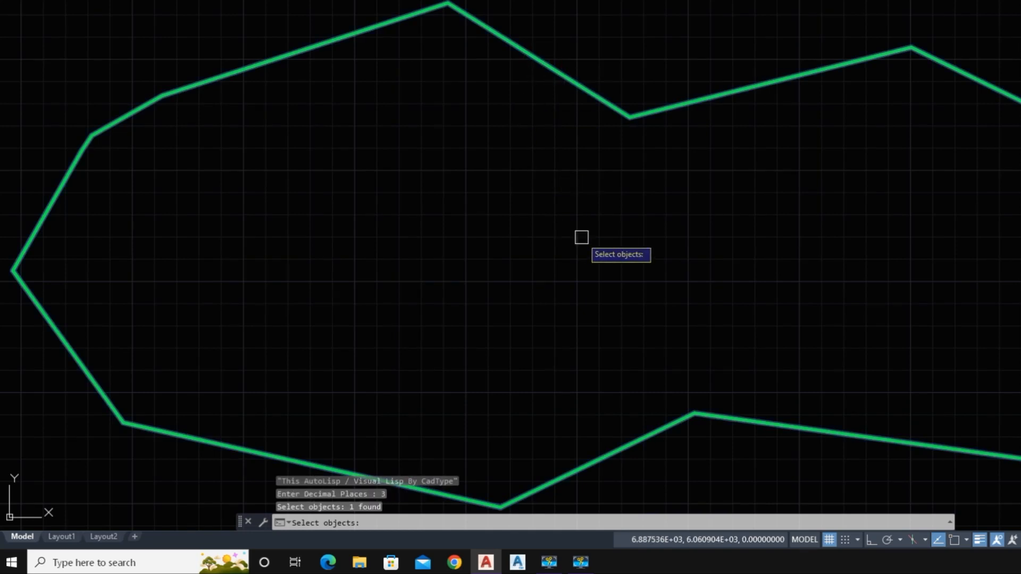
key(space)
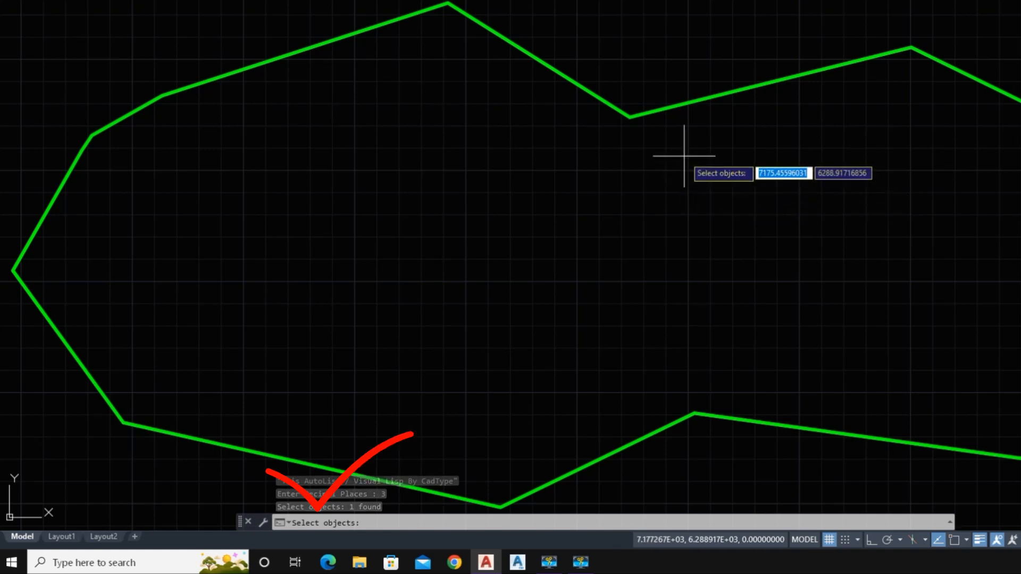
right_click(573, 154)
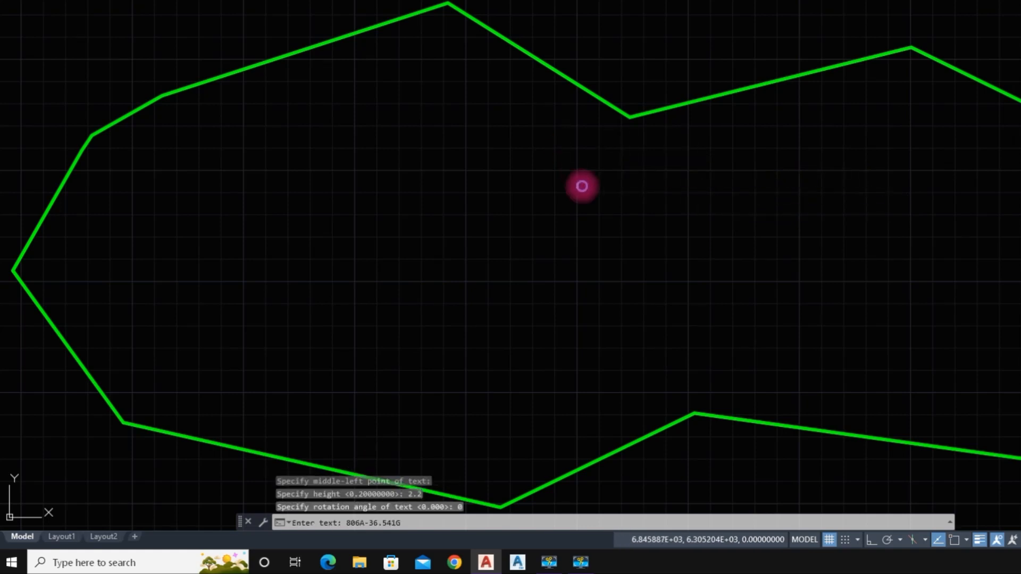
key(Escape)
Step: Enlarge the seven tiny area text lines freehand with Scale until they are readable beside the boundary
click(611, 185)
click(553, 139)
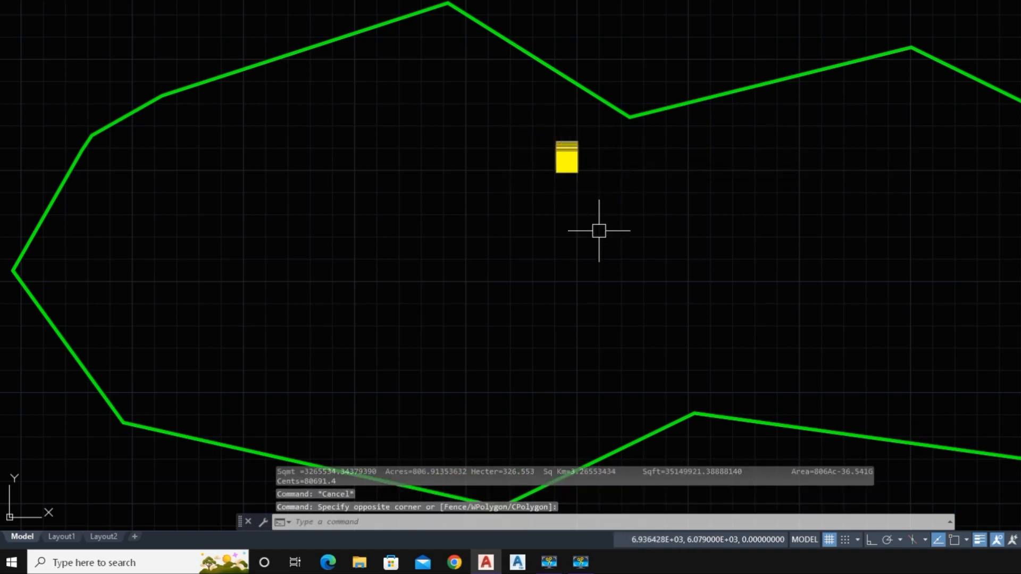
text(sc)
key(space)
click(563, 161)
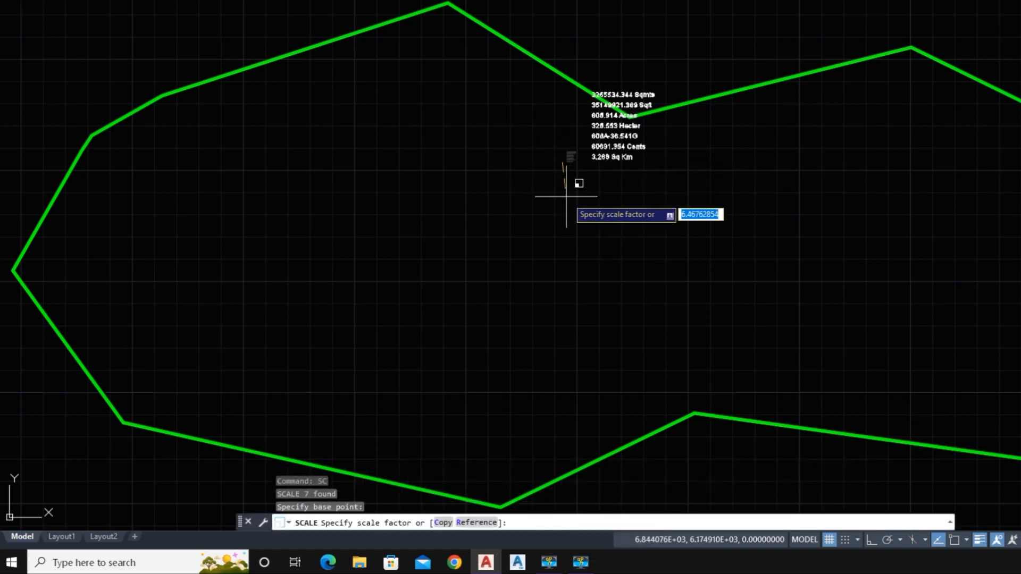
click(611, 237)
Step: Move the seven area text lines about 735 units down and to the left, into the middle of the green boundary
scroll(603, 262, down, 3)
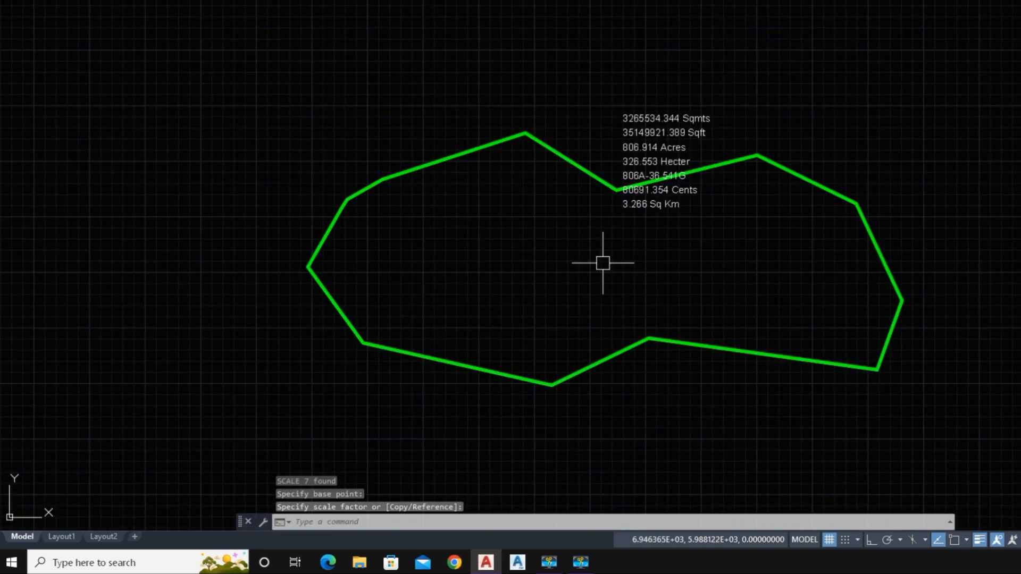
click(583, 81)
click(728, 231)
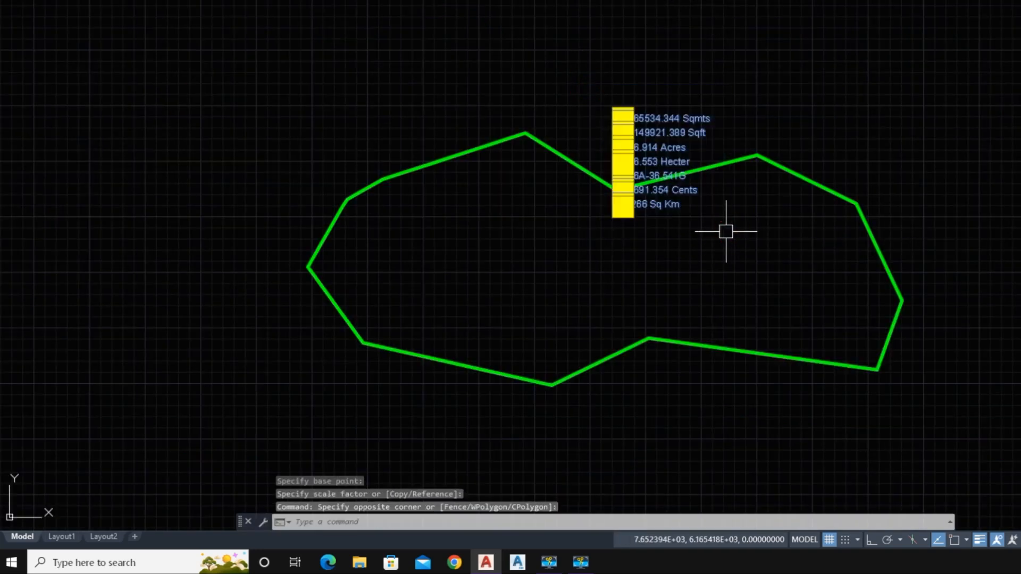
text(m)
key(space)
click(653, 155)
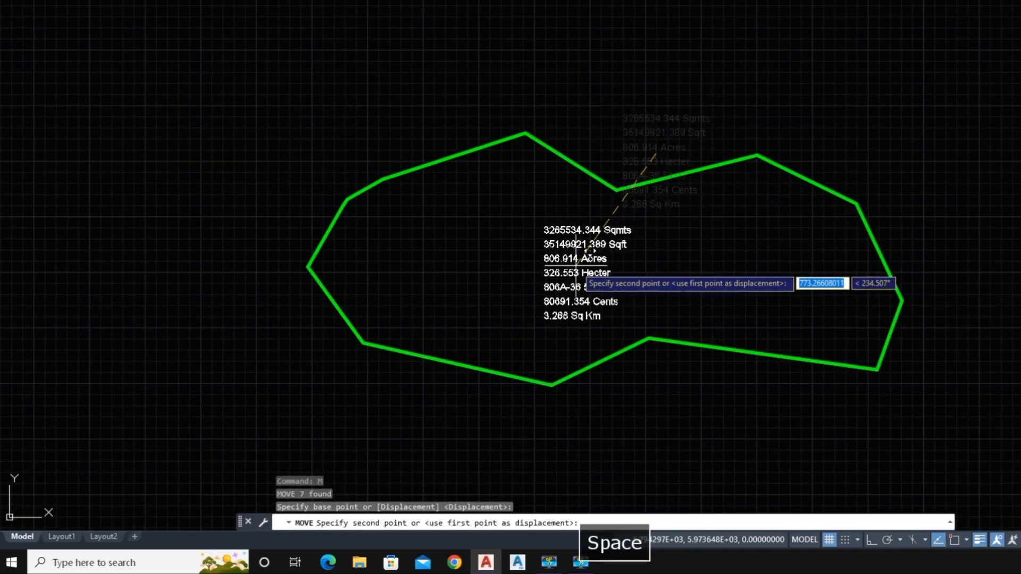
scroll(576, 266, up, 3)
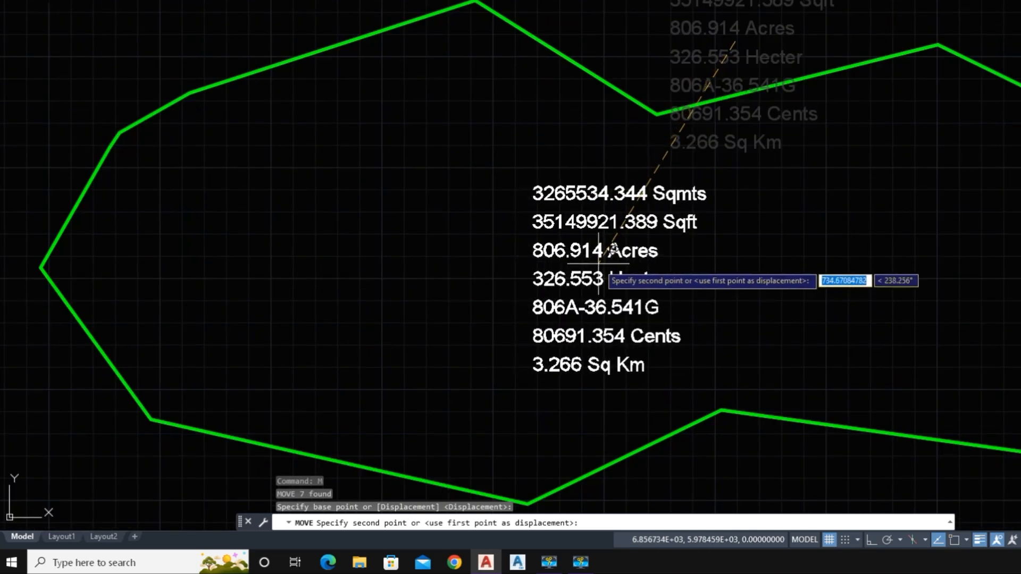
click(599, 262)
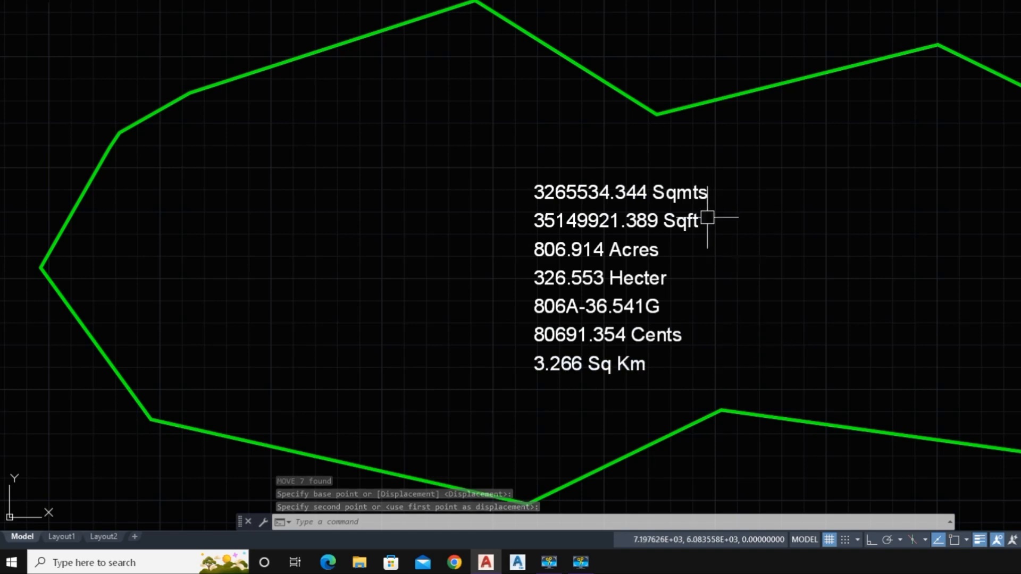
click(683, 194)
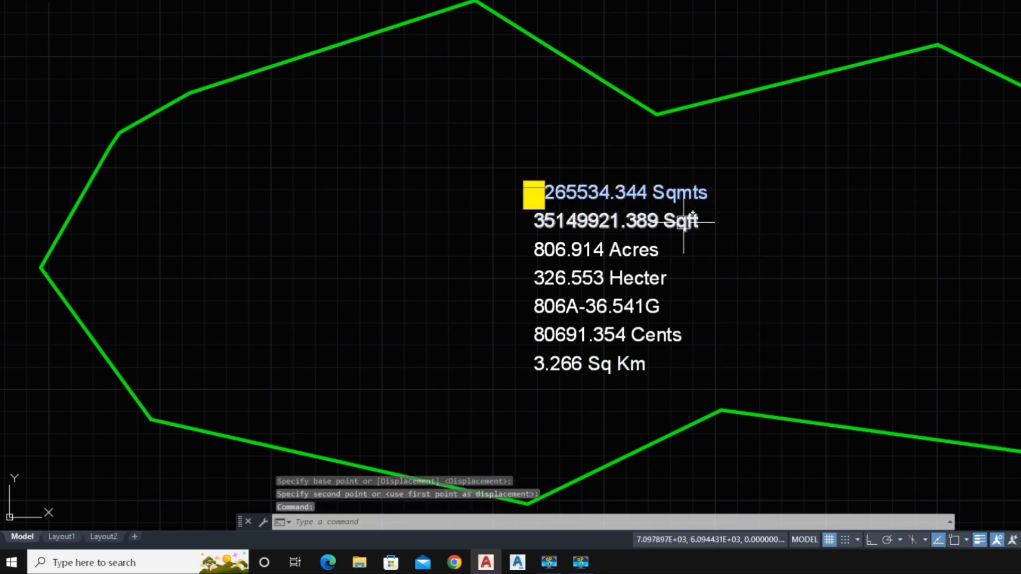
click(684, 222)
key(Escape)
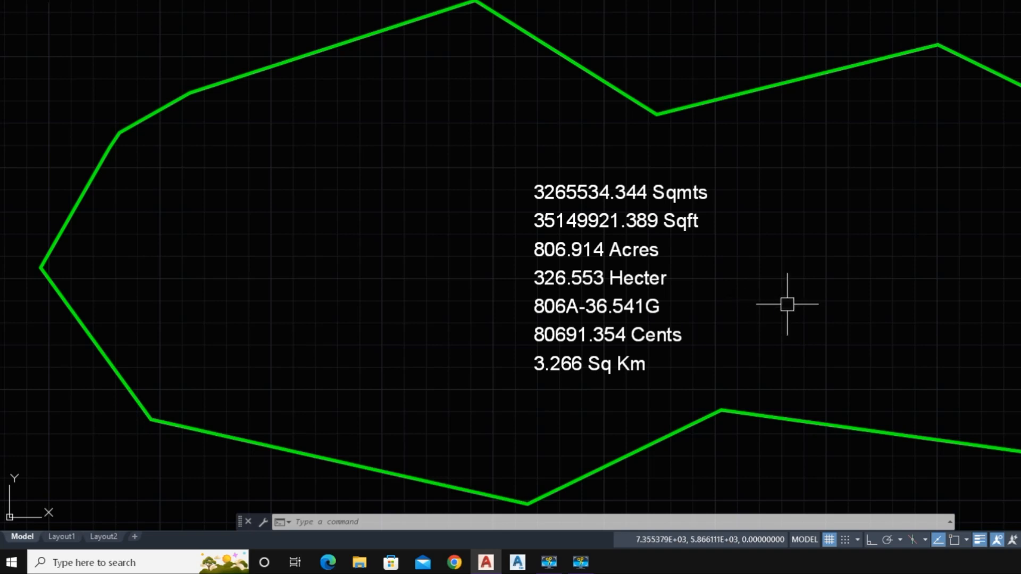
click(852, 215)
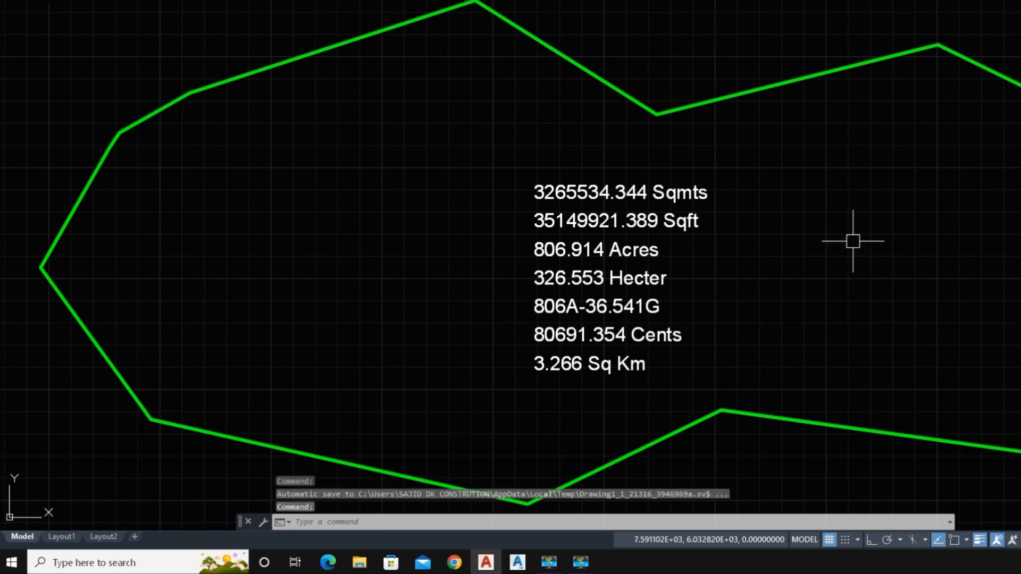
Step: Open the drawing units settings, move the dialog clear of the area text lines and review the insertion scale options
text(un)
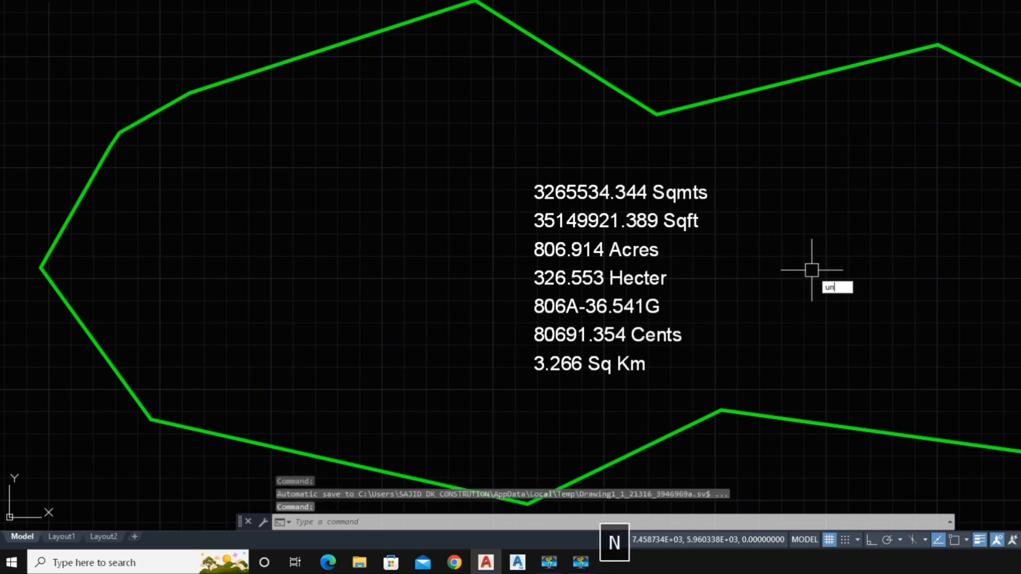
key(space)
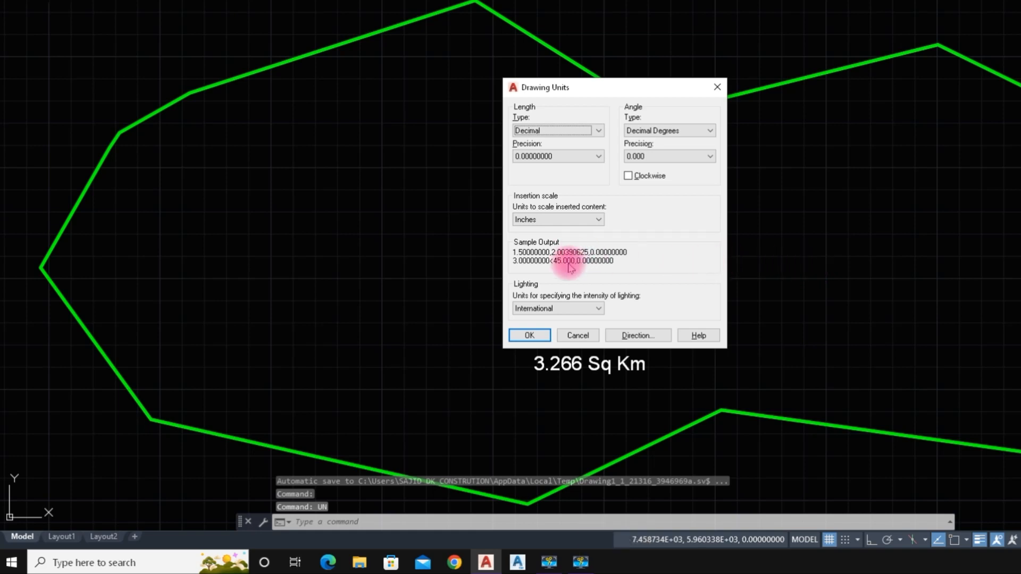
click(580, 222)
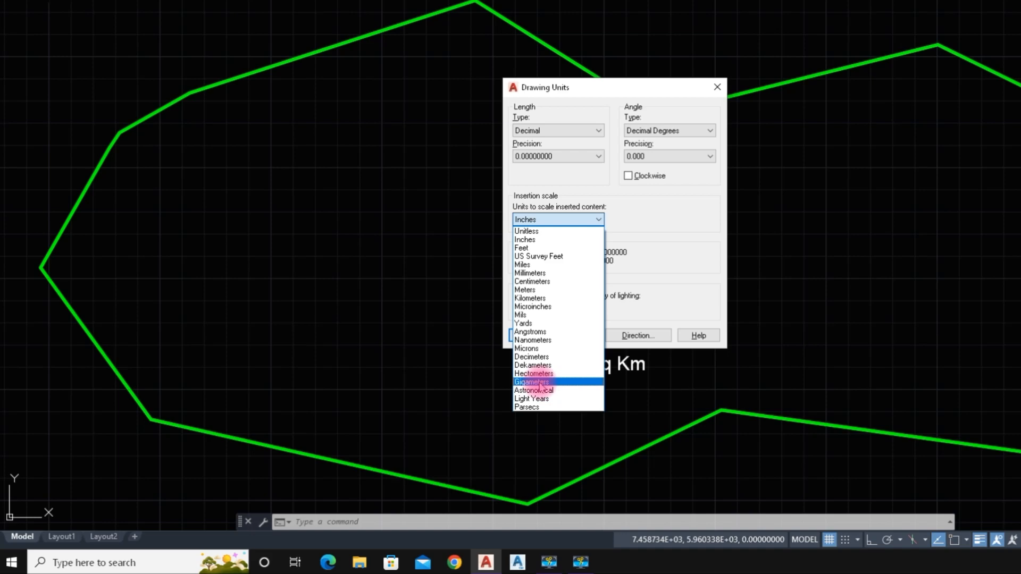
click(596, 91)
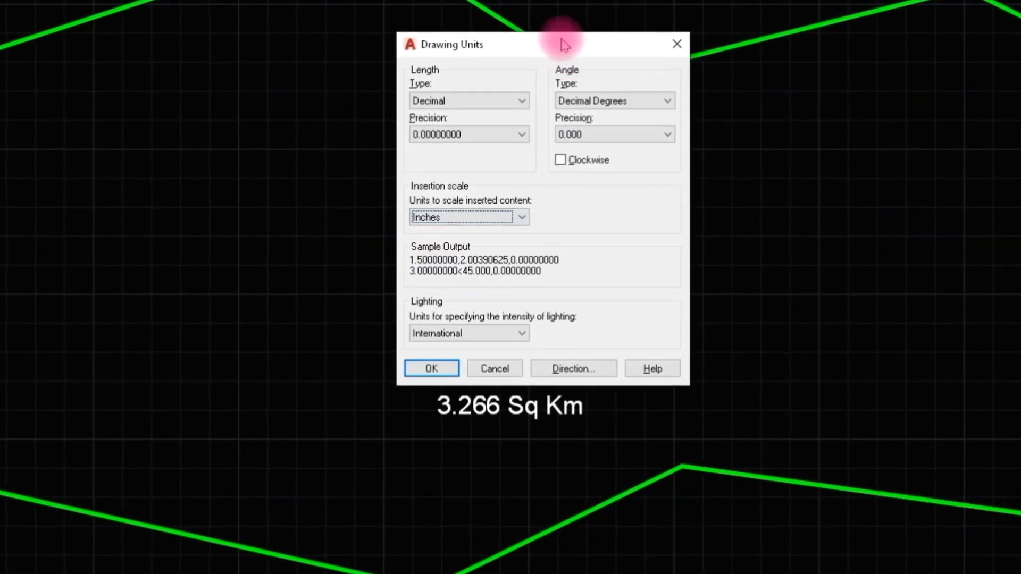
drag(558, 42, 872, 40)
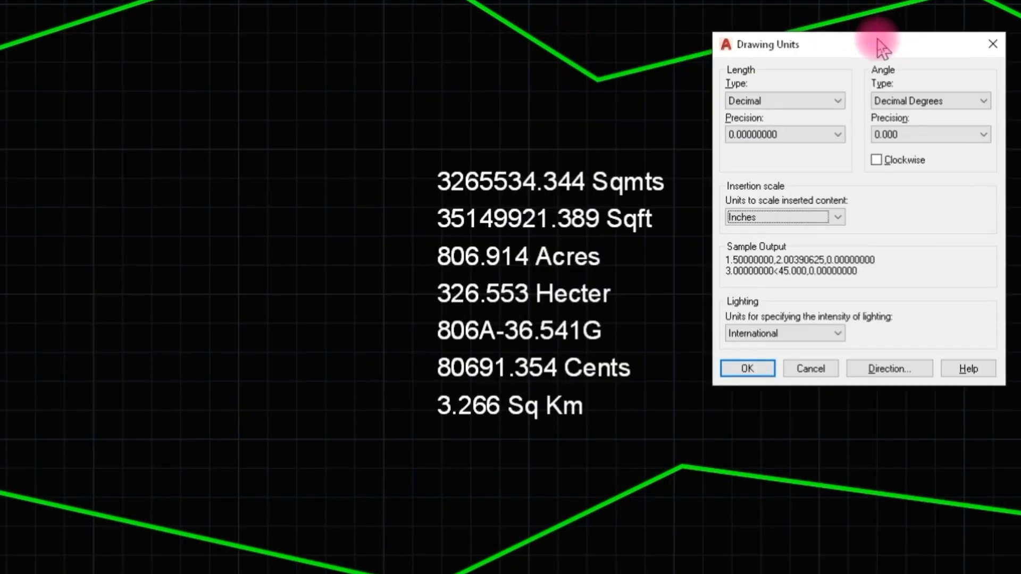
click(836, 218)
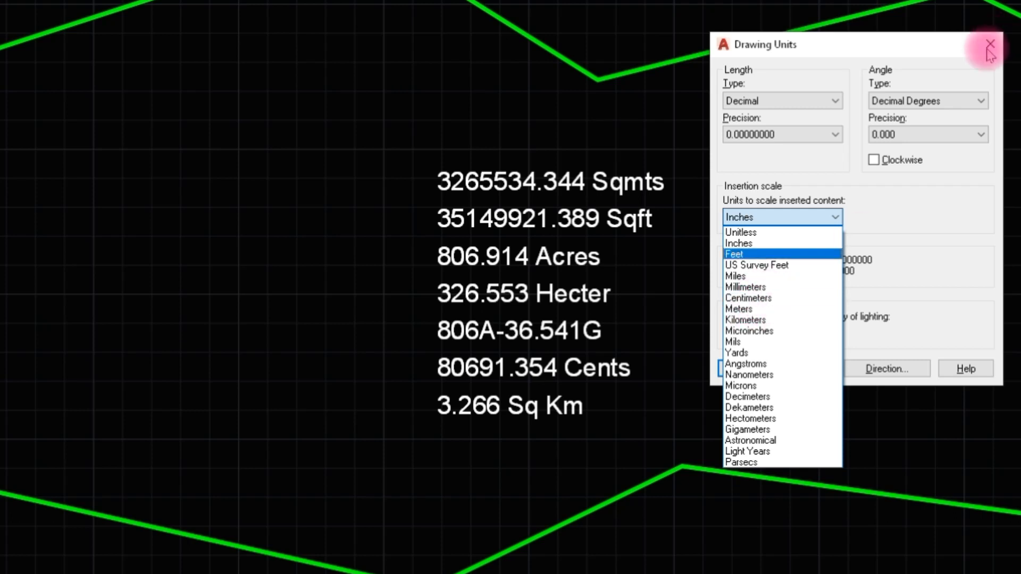
click(809, 166)
Step: Set the length precision to 0.000 and the insertion scale to Feet, and apply the drawing units
click(809, 137)
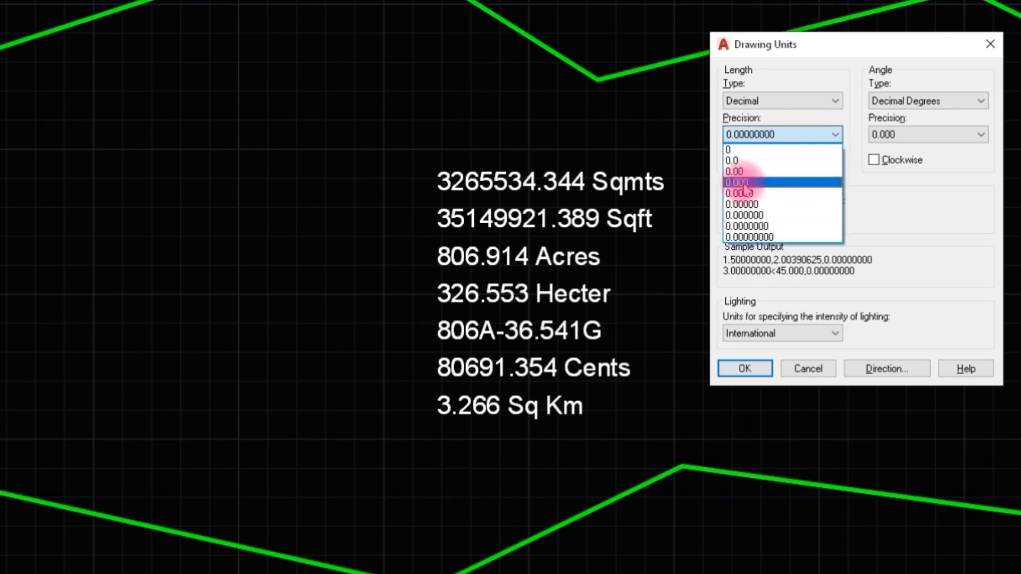
click(802, 179)
click(806, 228)
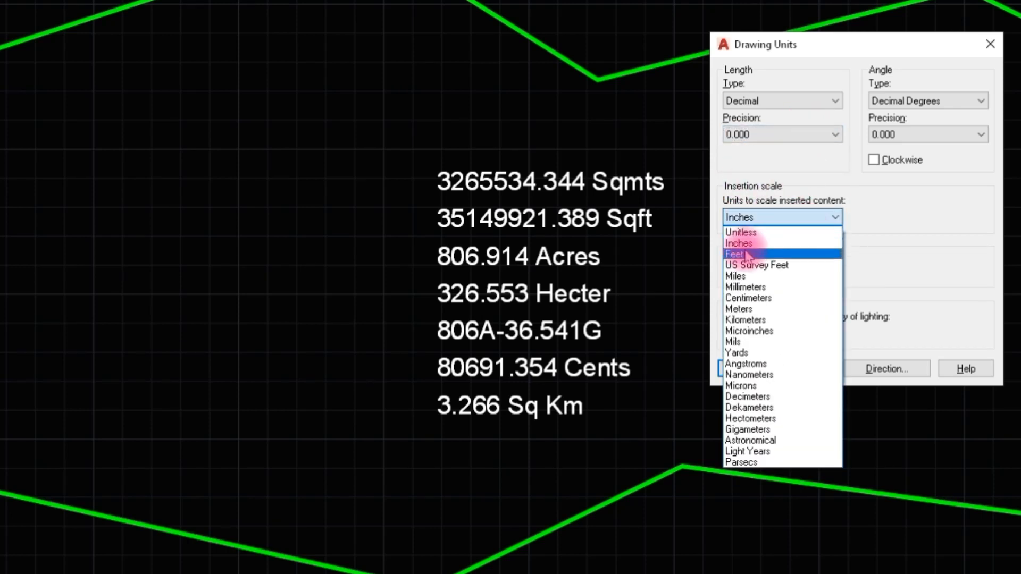
click(800, 253)
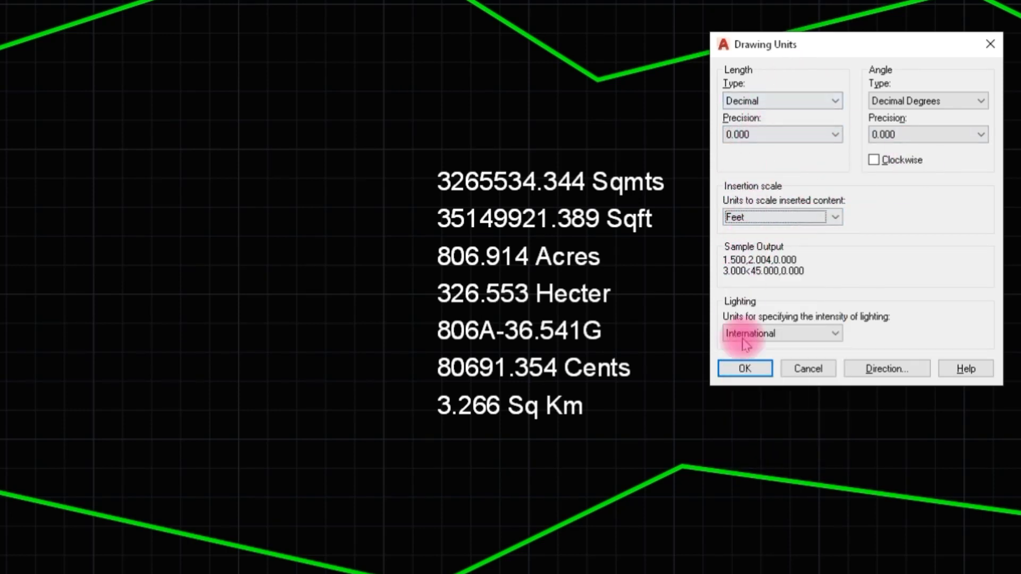
click(767, 368)
click(822, 290)
click(796, 178)
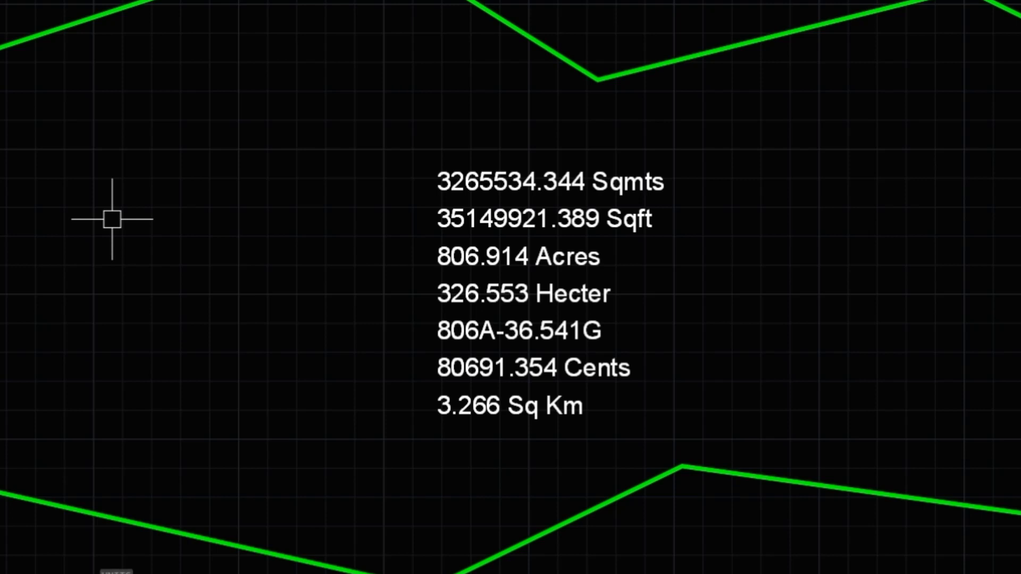
Step: Start a multiline text inside the boundary's upper-left part with height 25 and enter "Area="
text(MT)
key(Return)
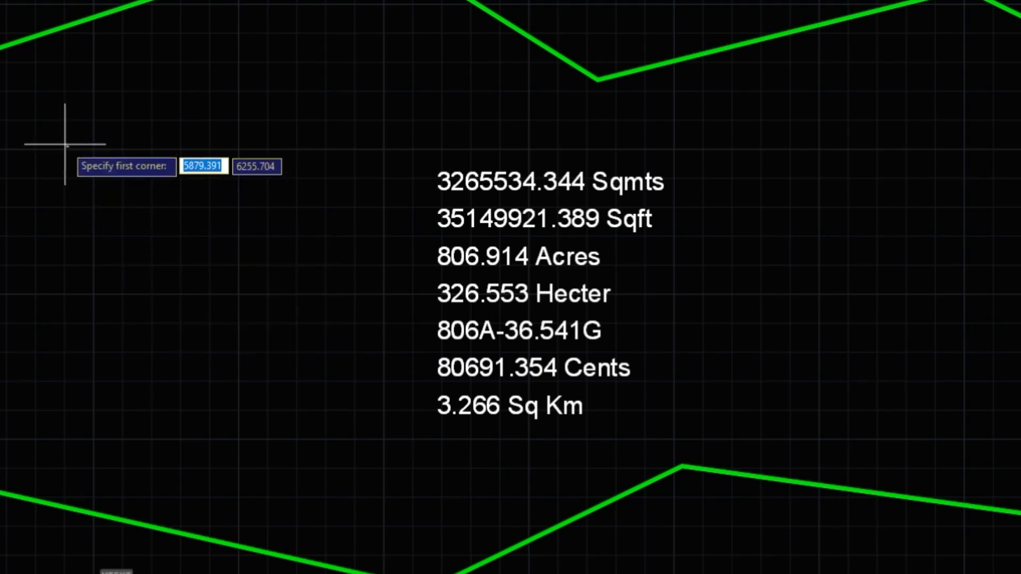
click(43, 119)
click(182, 154)
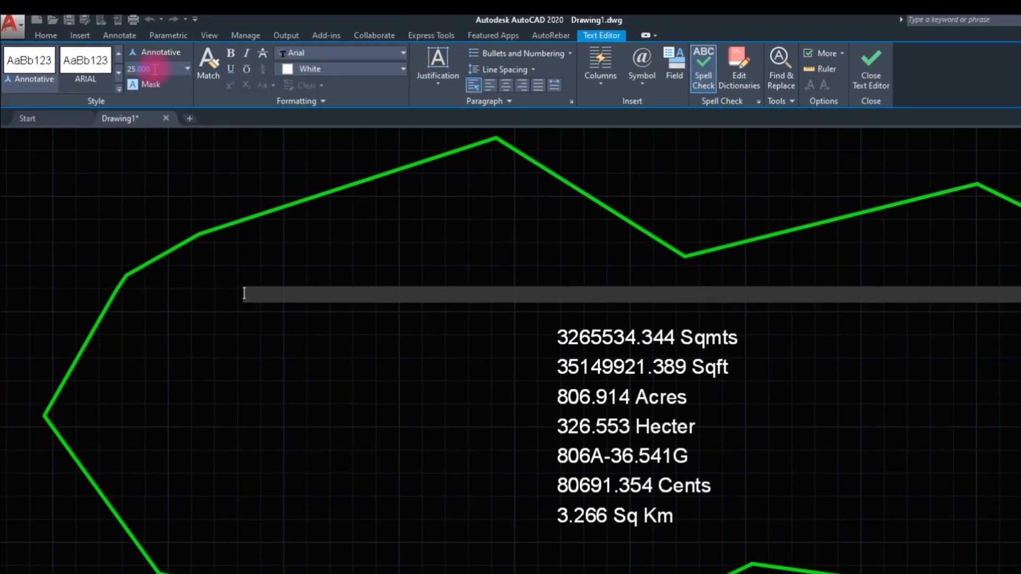
key(Return)
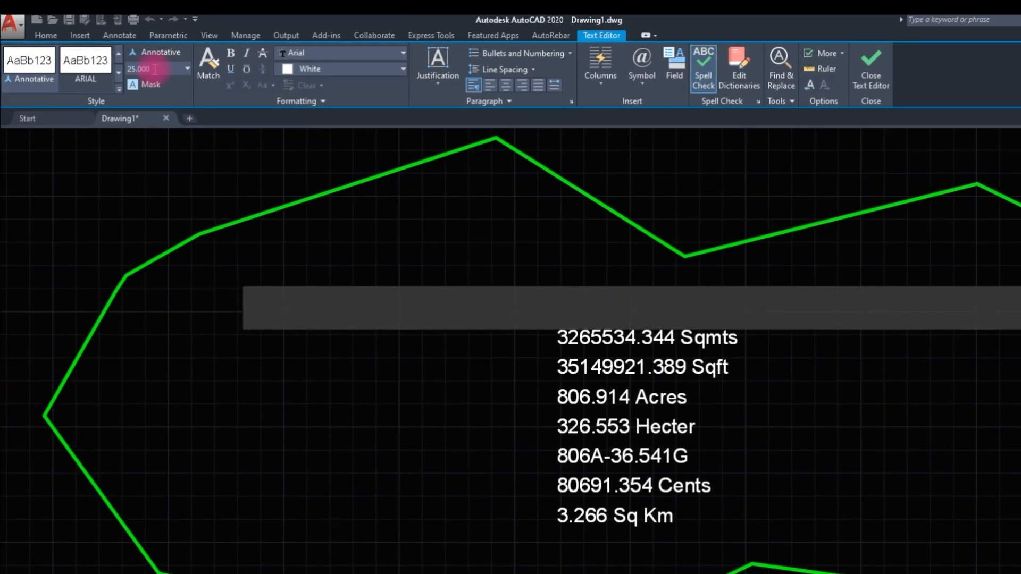
text(Area)
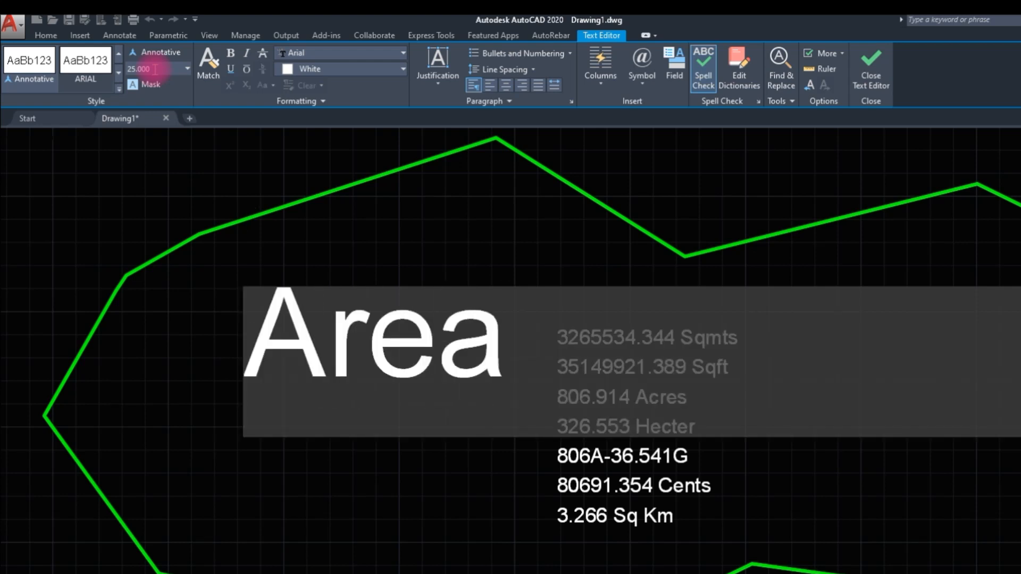
text(=)
Step: Insert an Object field after "Area=" showing the green polyline's Area property in Current units format, and finish the text
right_click(608, 327)
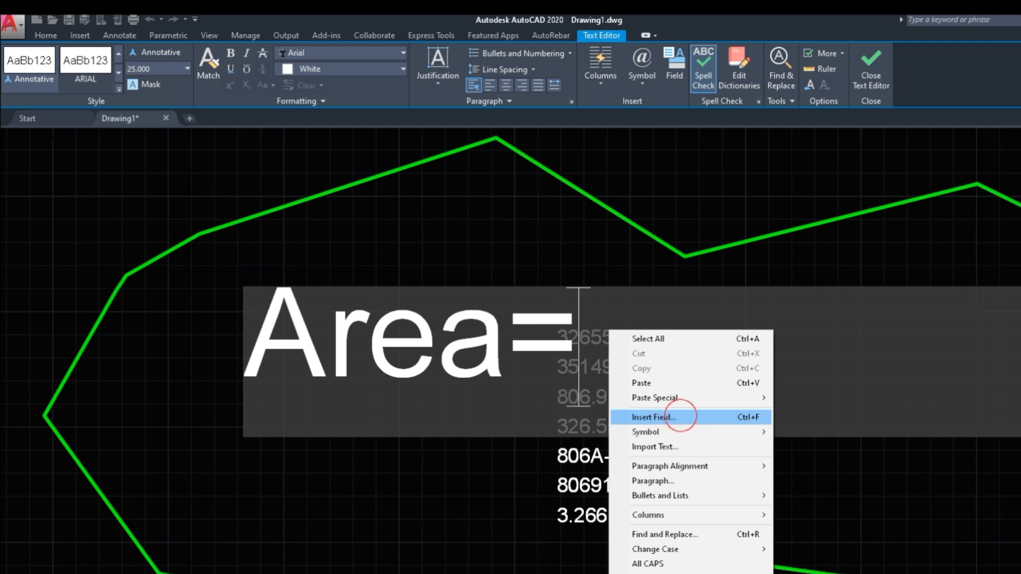
click(672, 417)
click(503, 226)
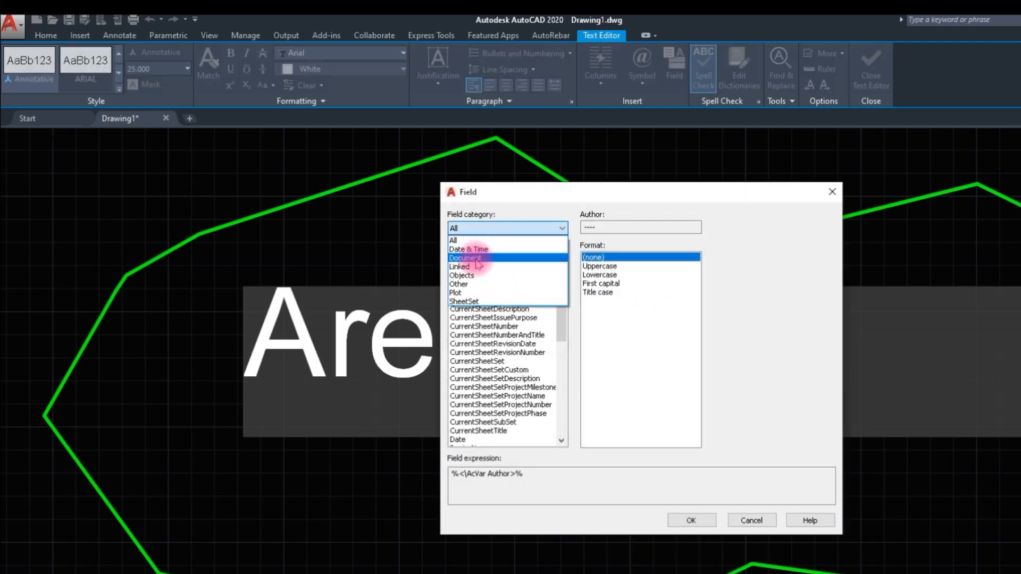
click(468, 275)
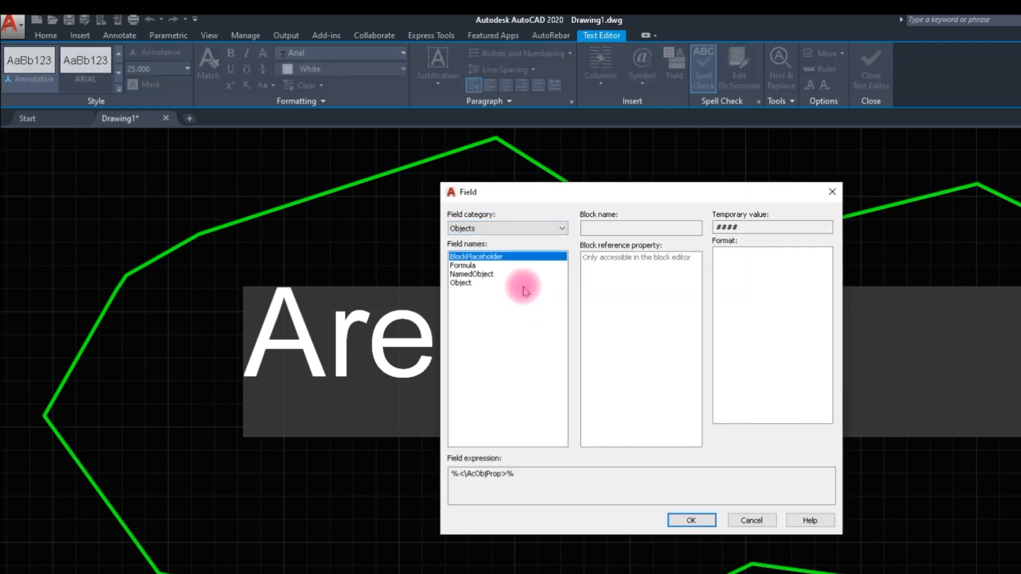
click(472, 286)
click(695, 229)
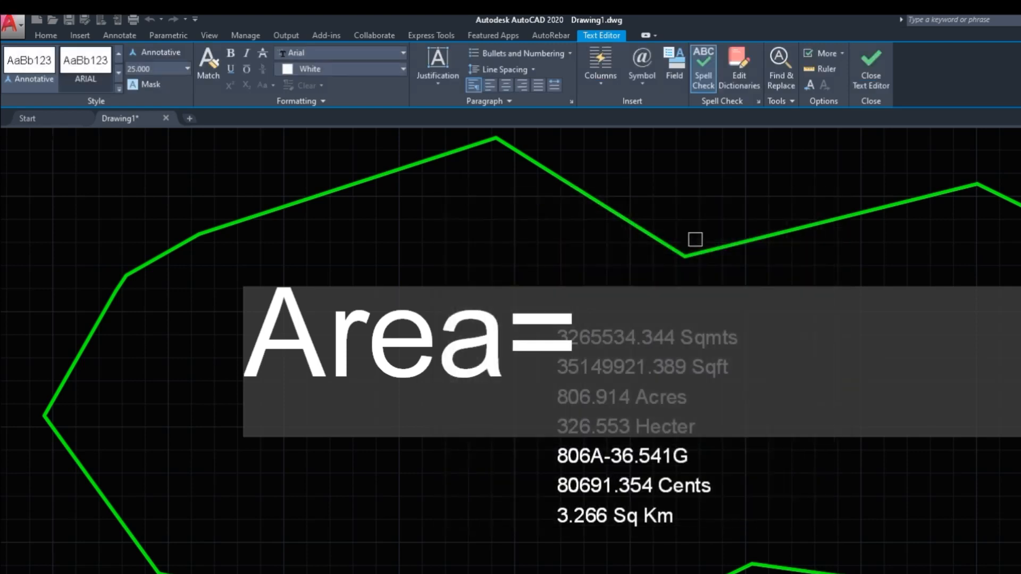
click(465, 146)
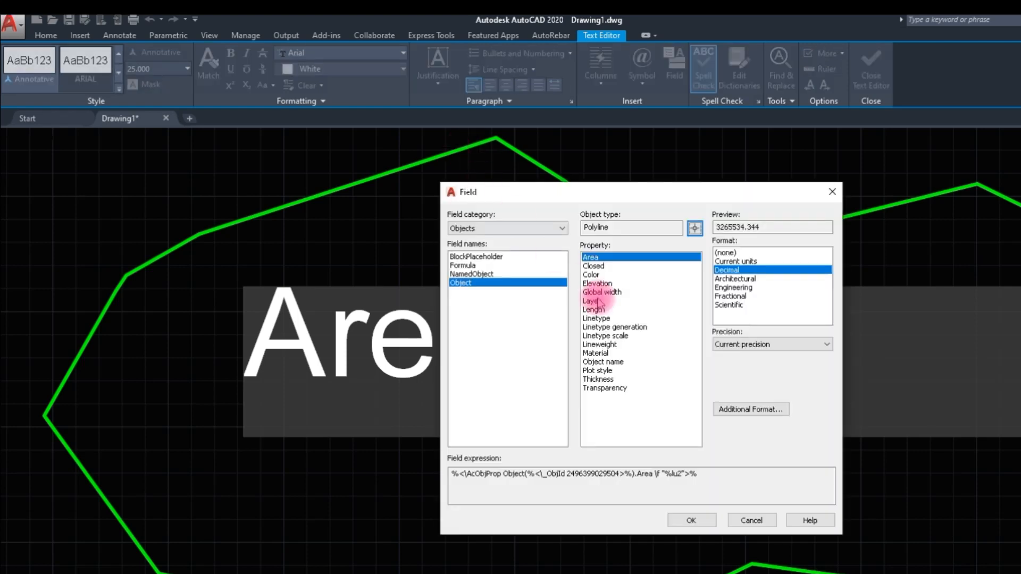
click(743, 261)
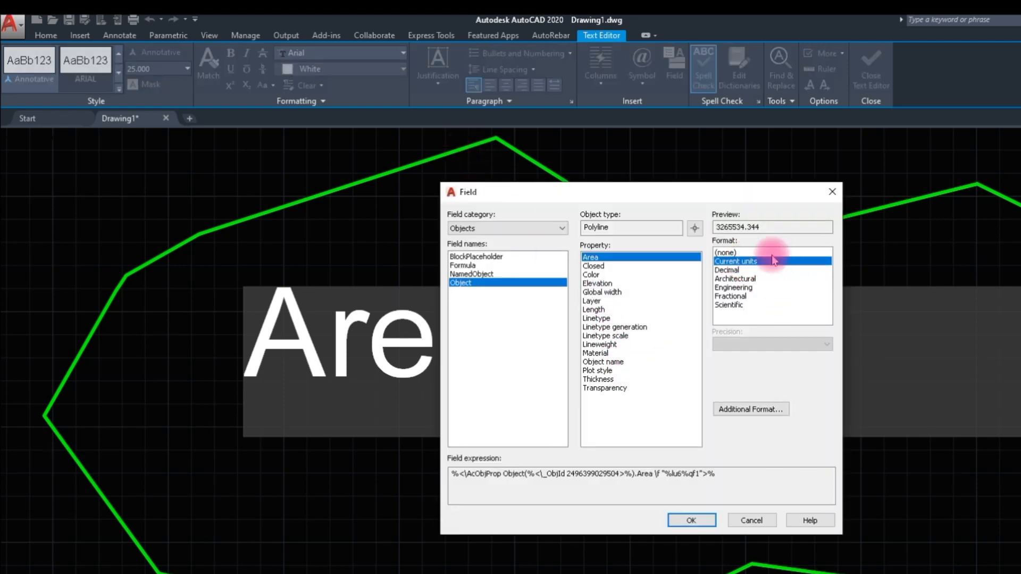
click(690, 519)
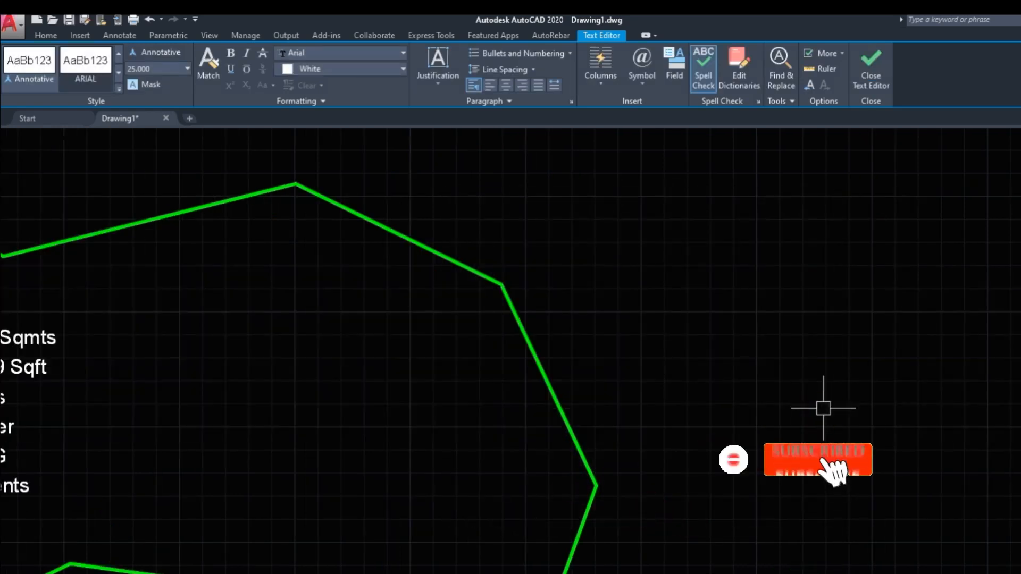
click(820, 410)
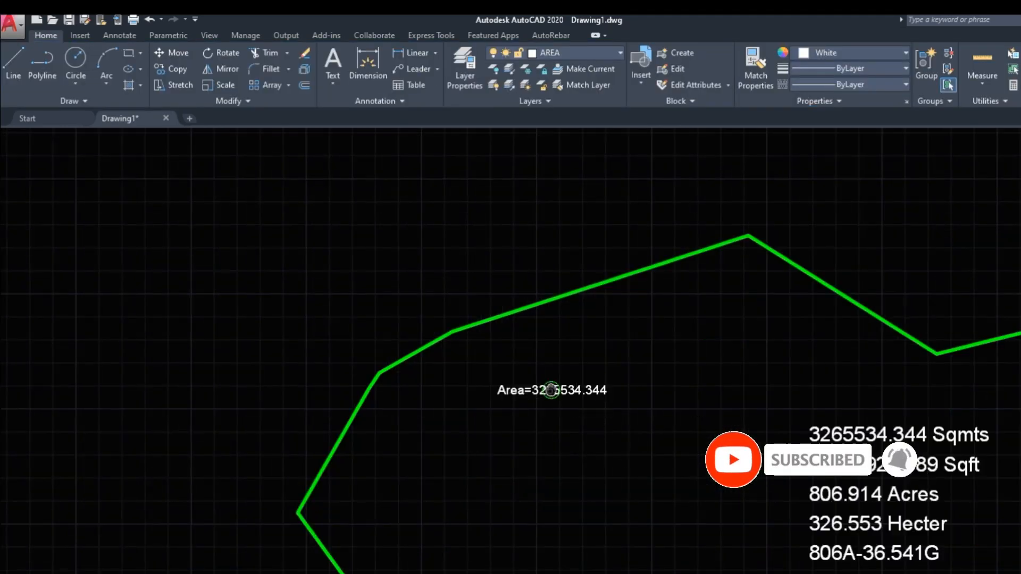
Step: Move the "Area=" text freehand to just left of the seven area lines, level with the Sqmts line
middle_drag(551, 390, 530, 366)
click(530, 366)
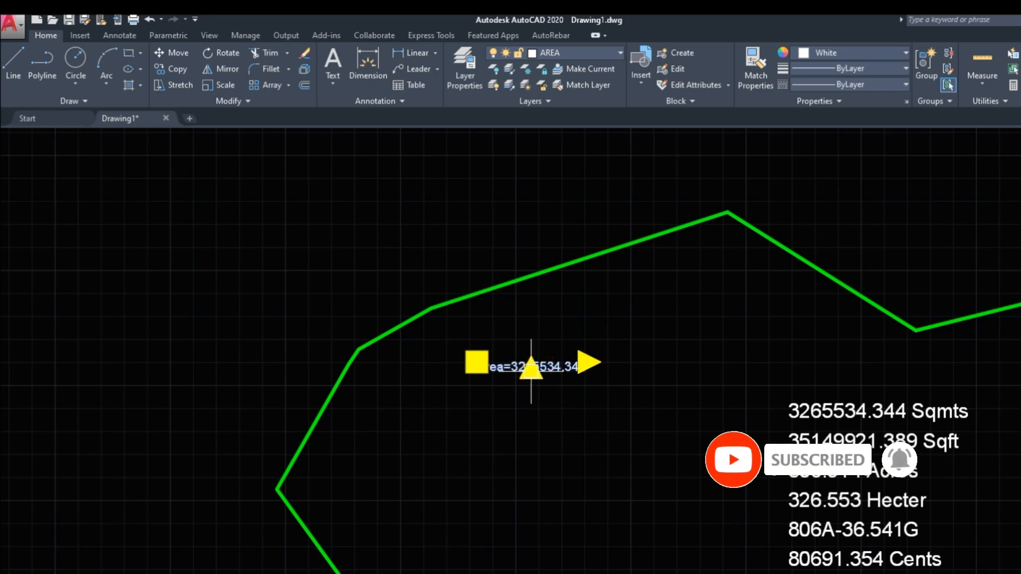
click(476, 362)
scroll(579, 439, up, 3)
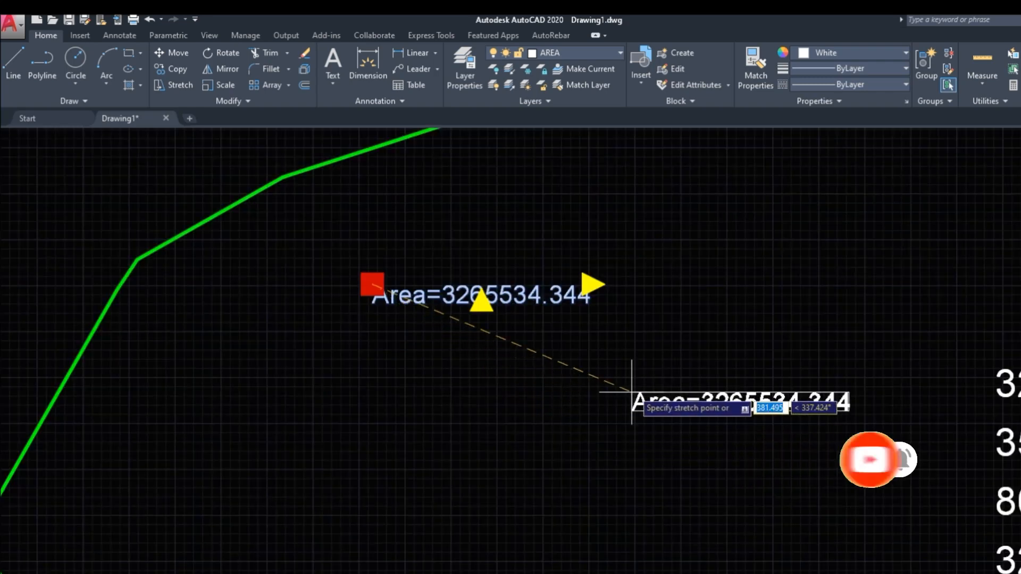
click(644, 373)
scroll(499, 384, down, 3)
scroll(669, 463, up, 3)
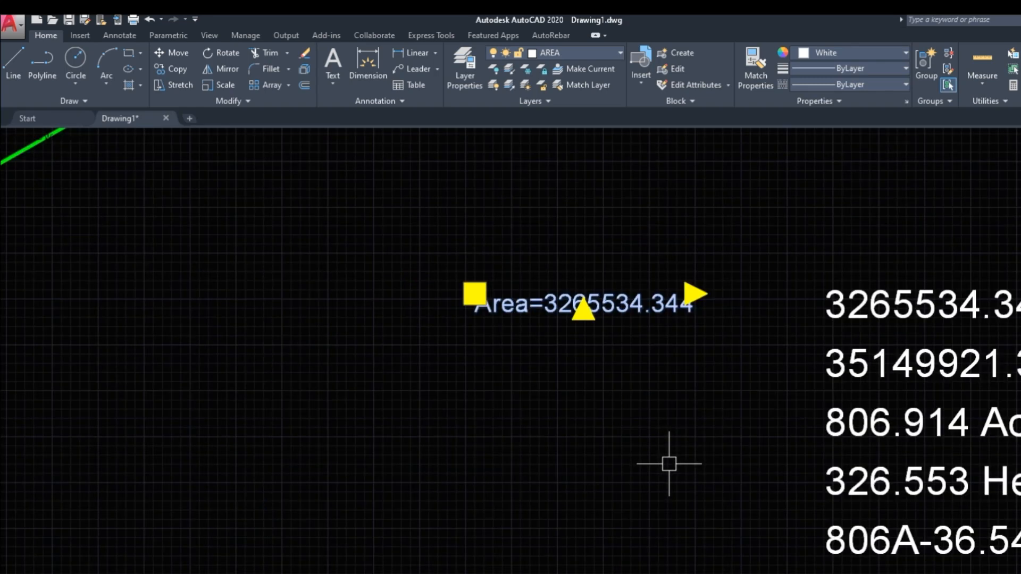
scroll(540, 378, down, 3)
scroll(622, 400, up, 3)
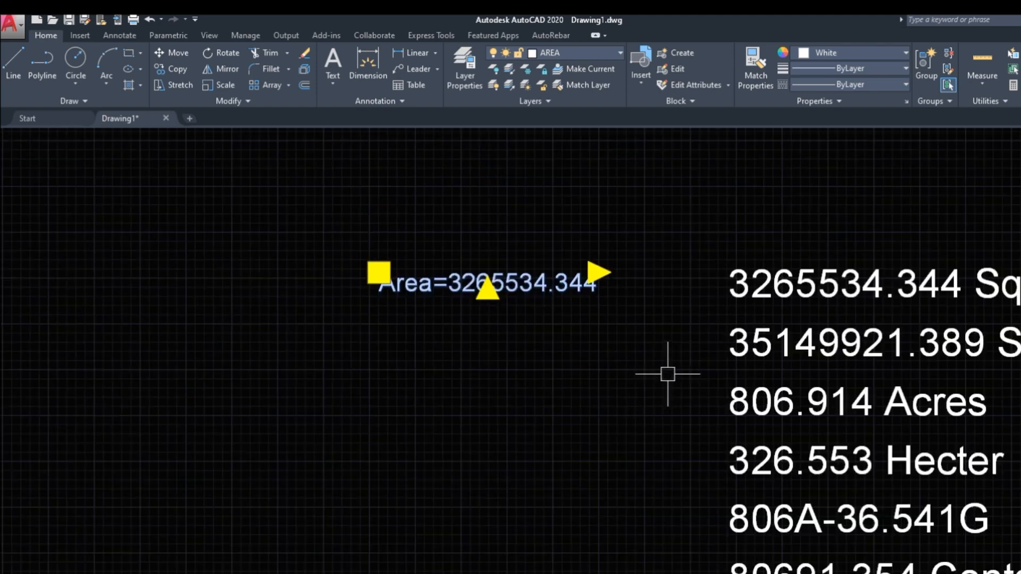
key(Escape)
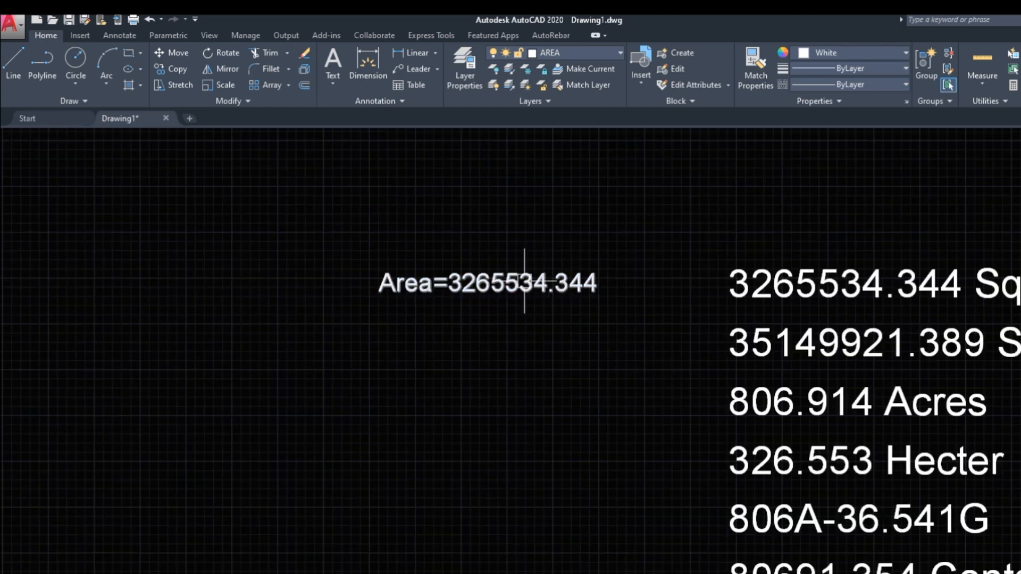
Step: Append the unit suffix "sft" directly after the area field in the "Area=" text and close the text
double_click(609, 290)
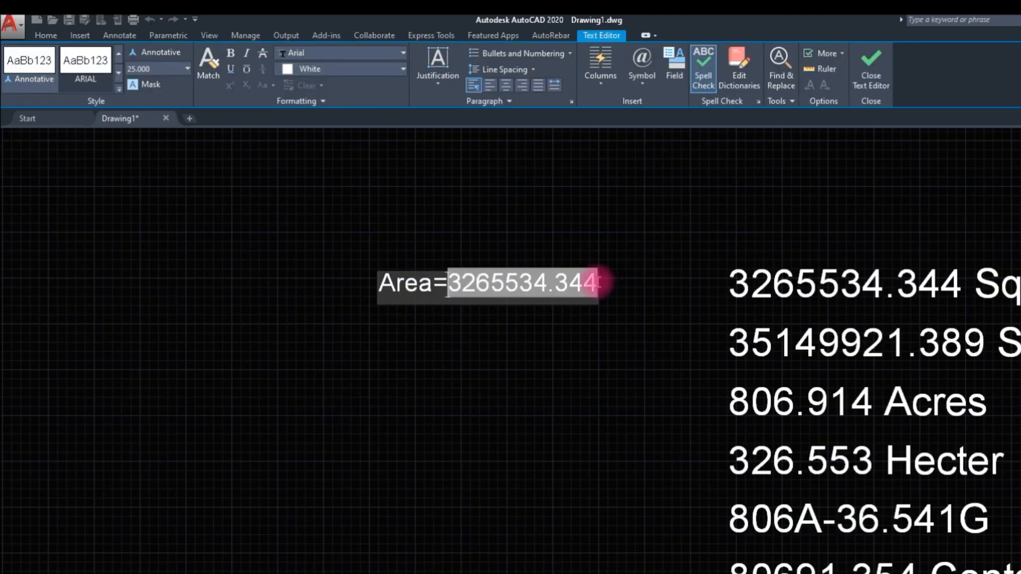
click(598, 282)
key(Delete)
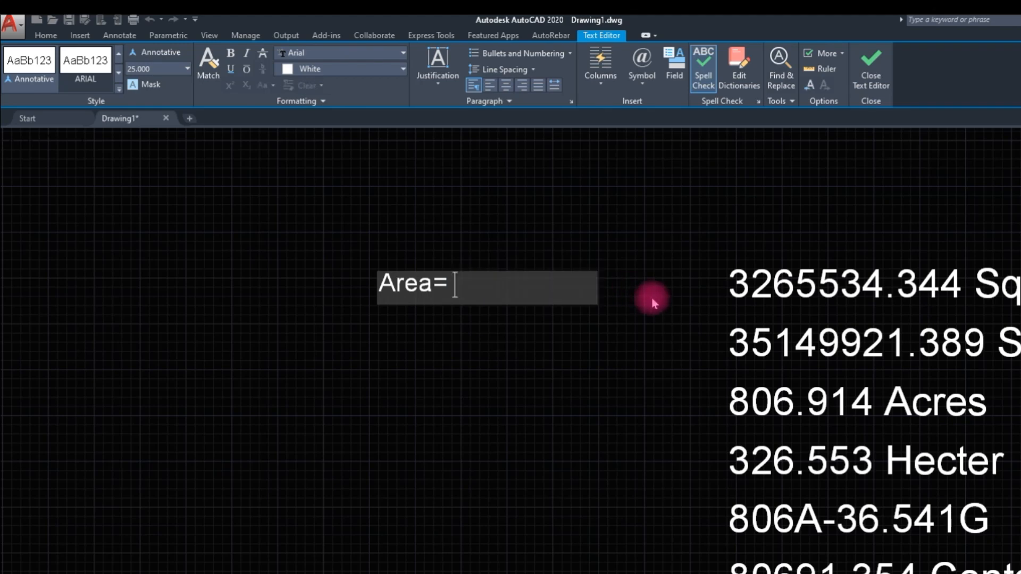
key(ctrl+z)
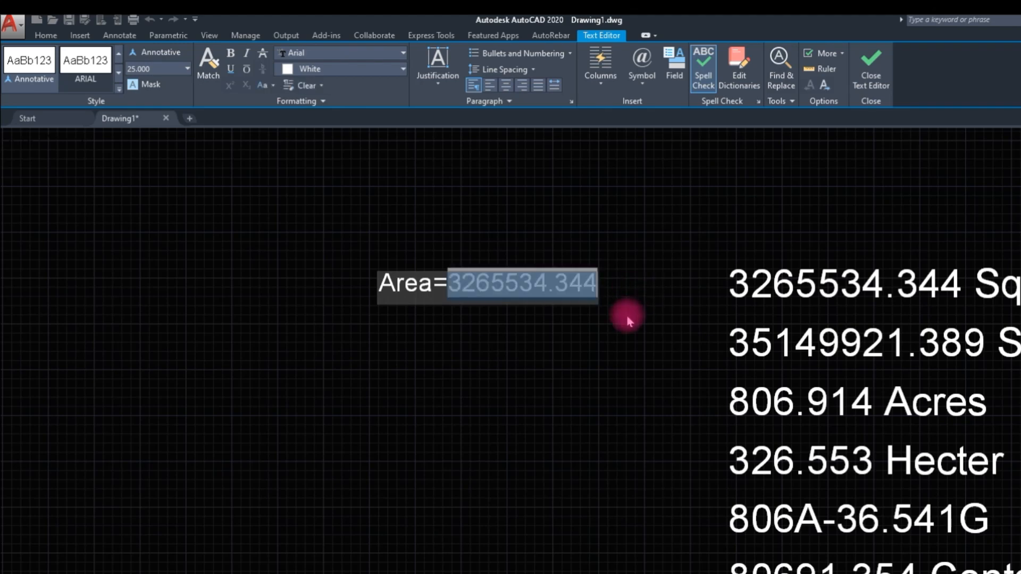
click(628, 318)
double_click(572, 290)
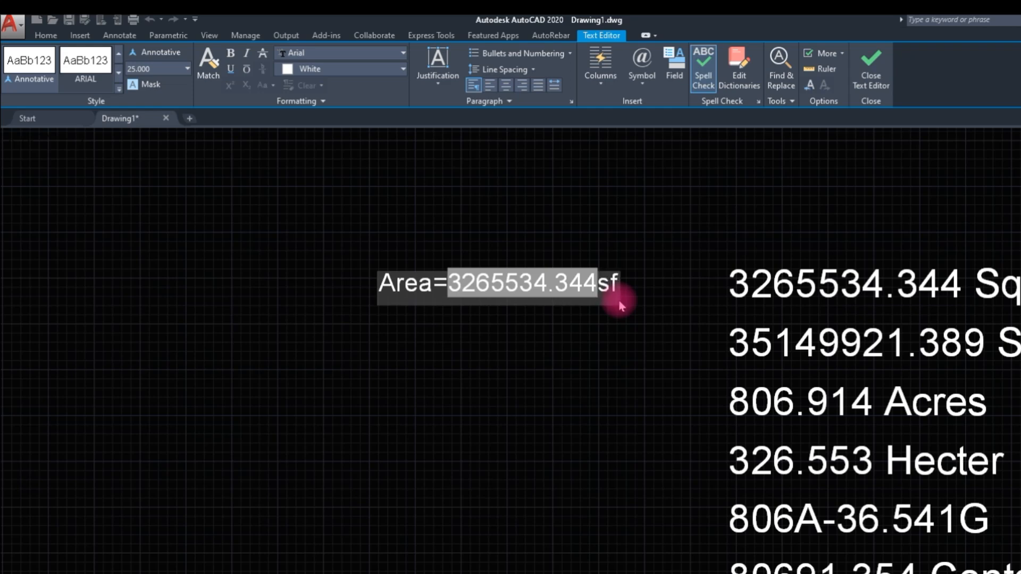
click(633, 218)
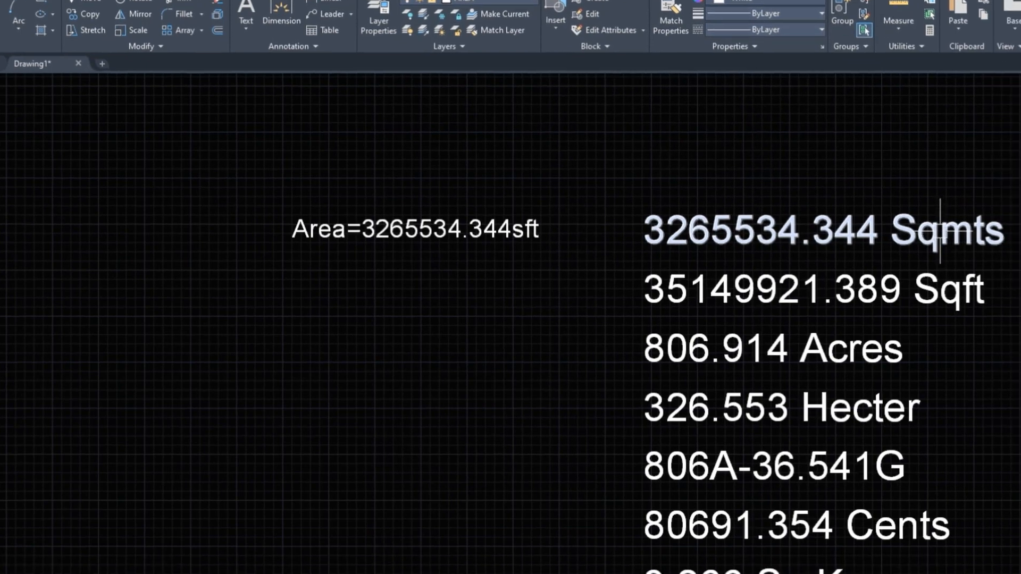
double_click(805, 154)
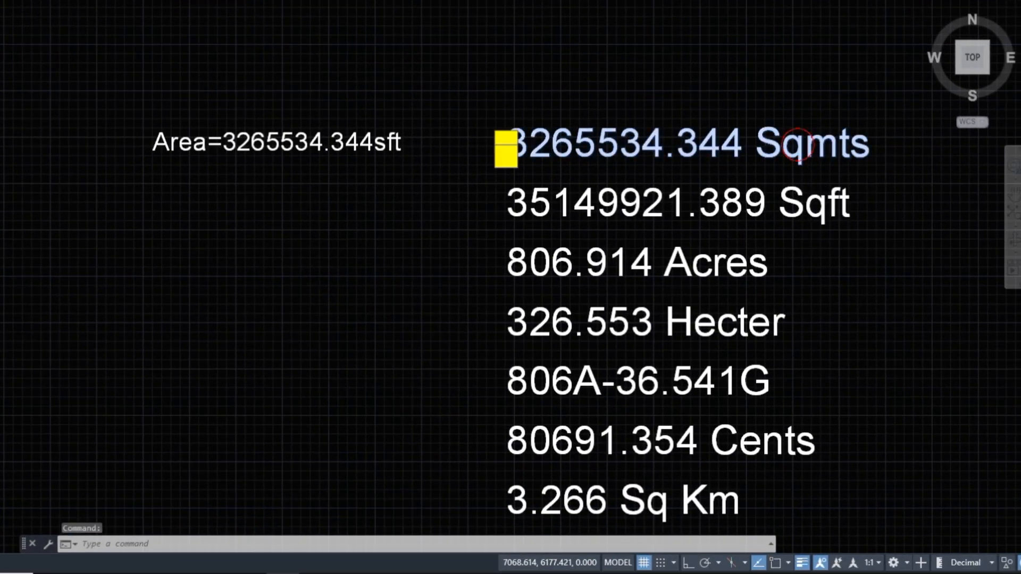
click(789, 155)
drag(787, 147, 878, 116)
click(842, 84)
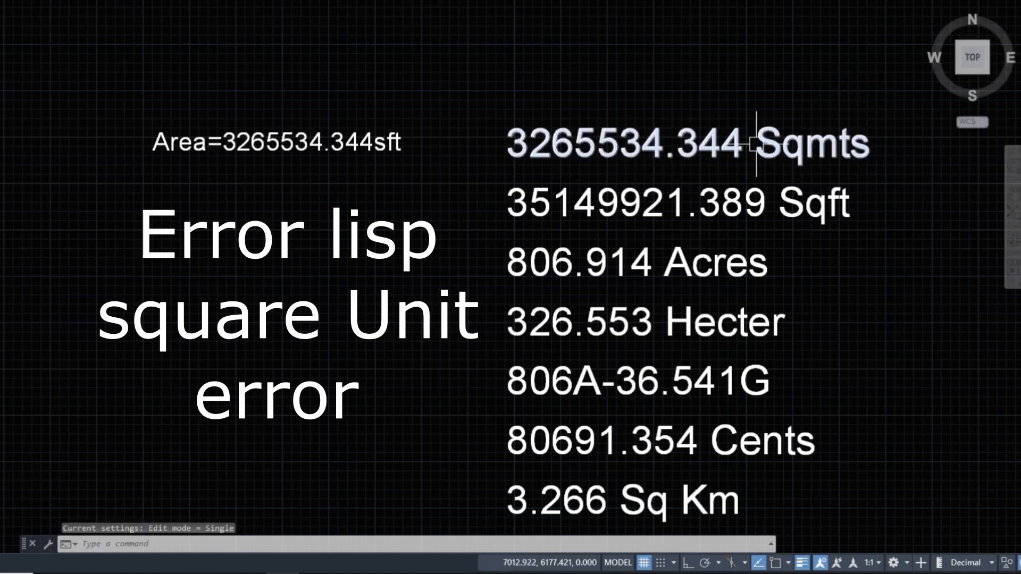
Step: Replace the unit "Sqmts" with "Sft" in the first of the seven area lines and close the text
click(797, 153)
double_click(797, 154)
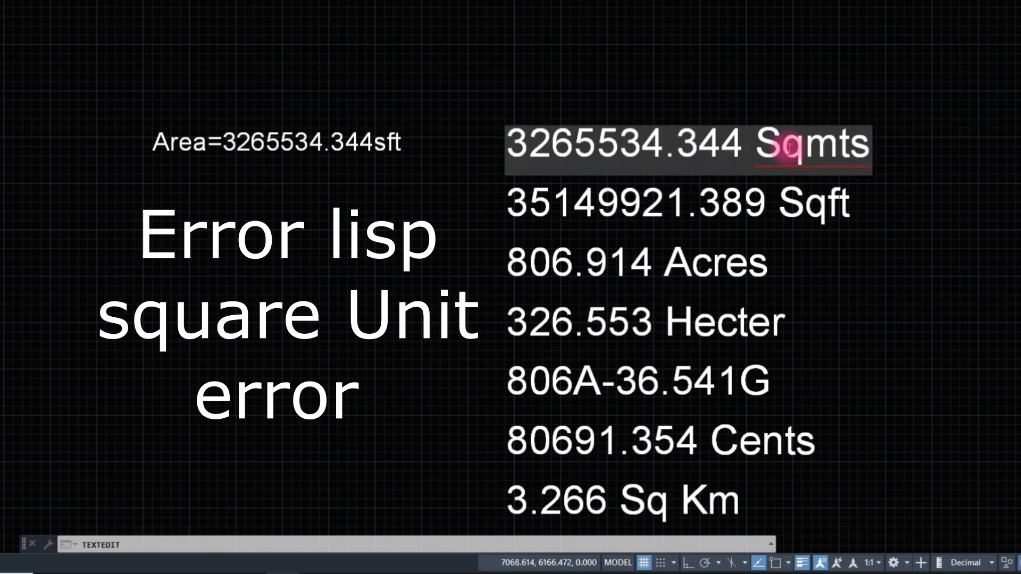
drag(782, 152, 889, 154)
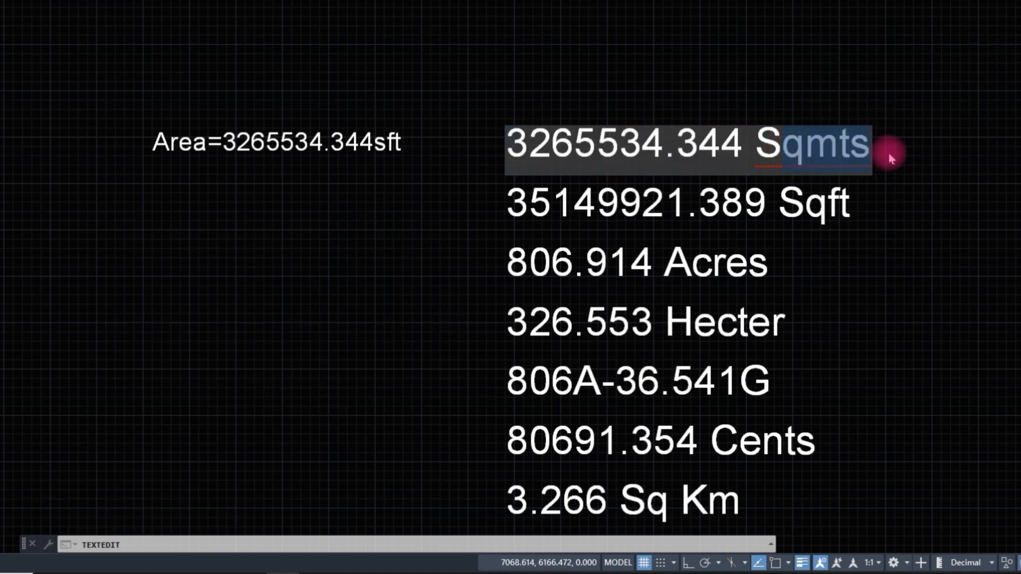
text(ft)
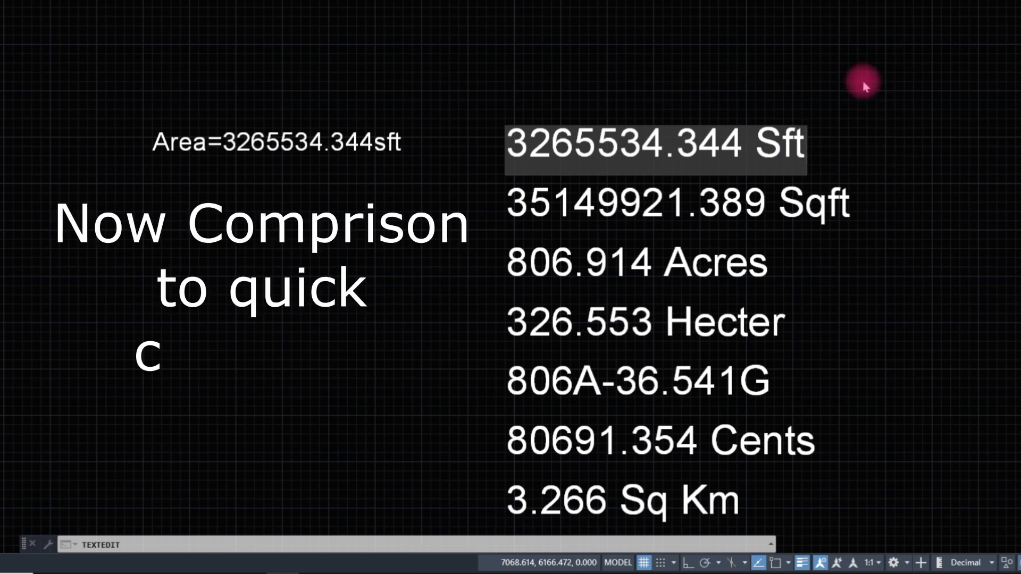
click(865, 86)
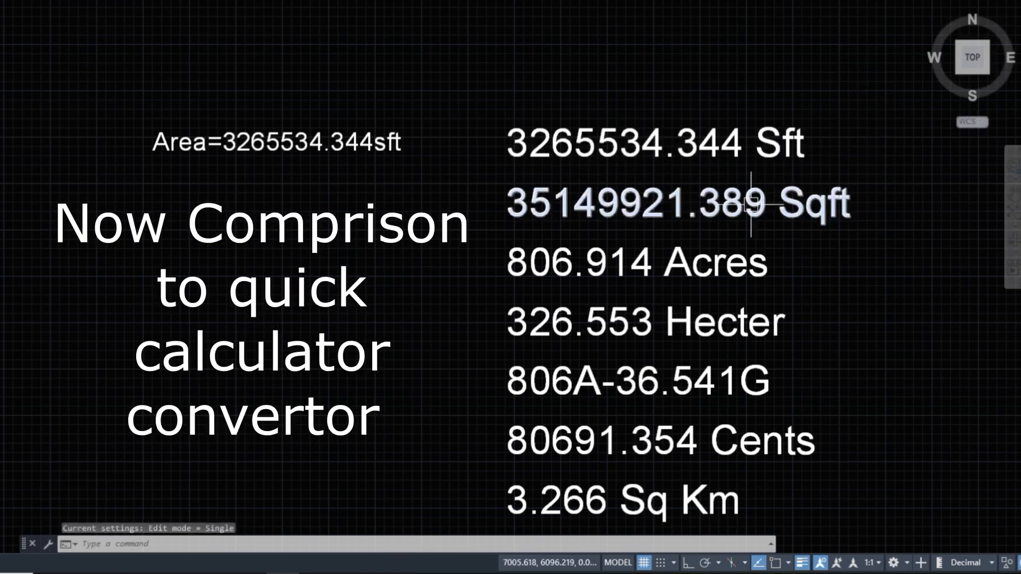
Step: Copy only the area number from the "Area=" text, without its unit, and leave the text as it is
double_click(300, 141)
drag(222, 142, 369, 144)
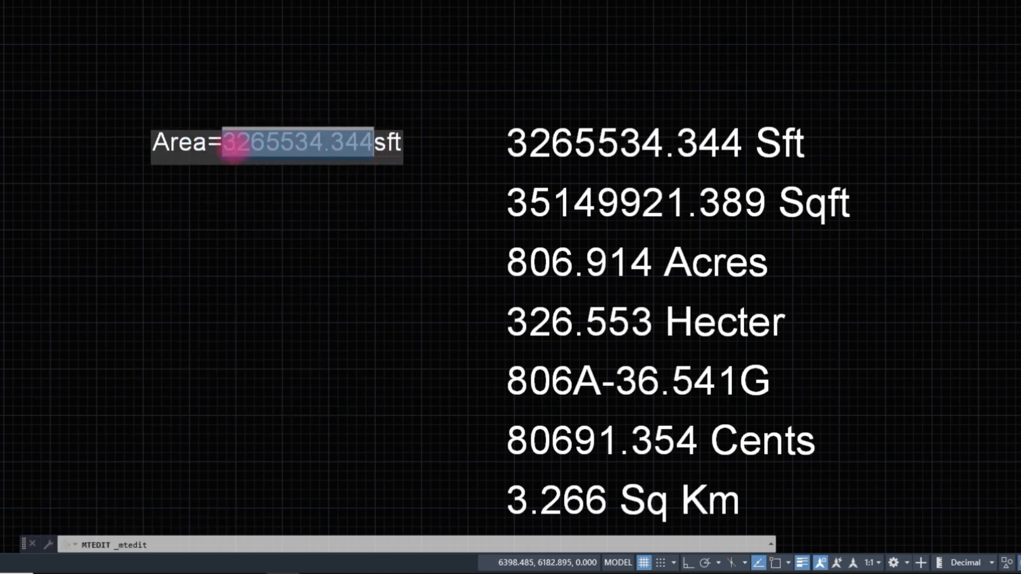
right_click(230, 152)
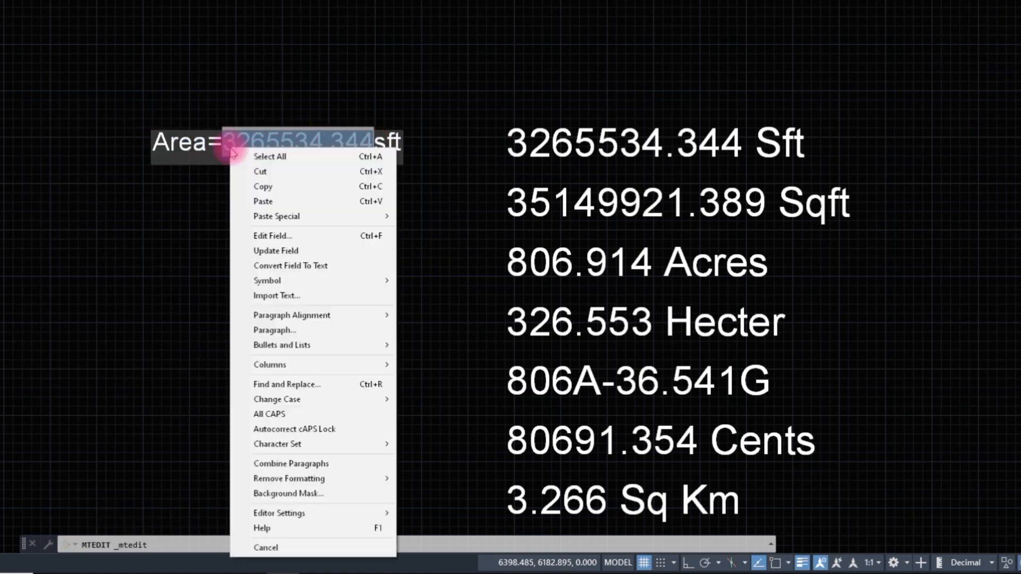
click(264, 187)
click(479, 246)
click(325, 297)
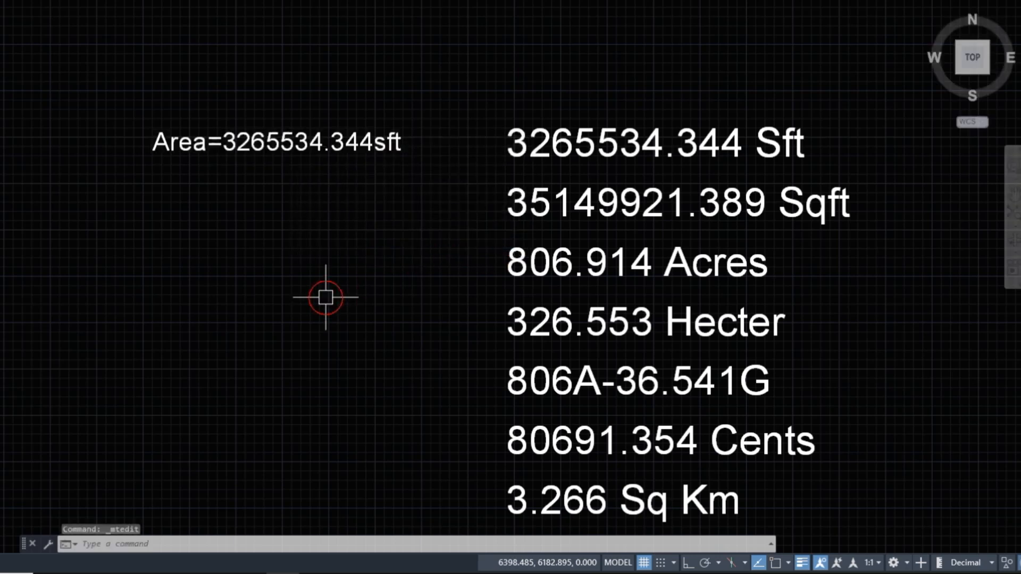
Step: Copy the number before "Sft" in the first area line and close the text without editing it
double_click(741, 146)
drag(742, 146, 515, 142)
right_click(527, 147)
click(561, 205)
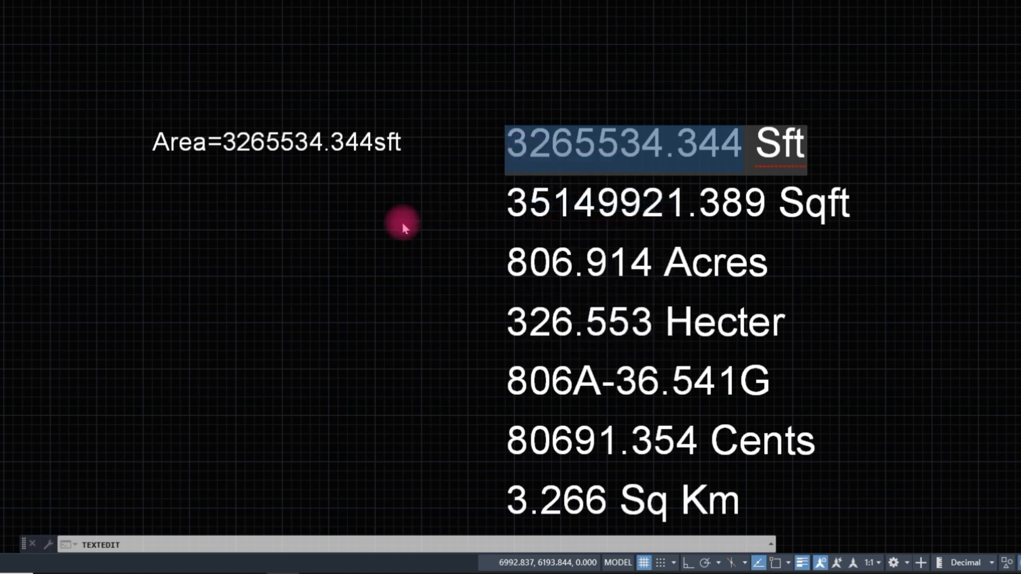
click(403, 223)
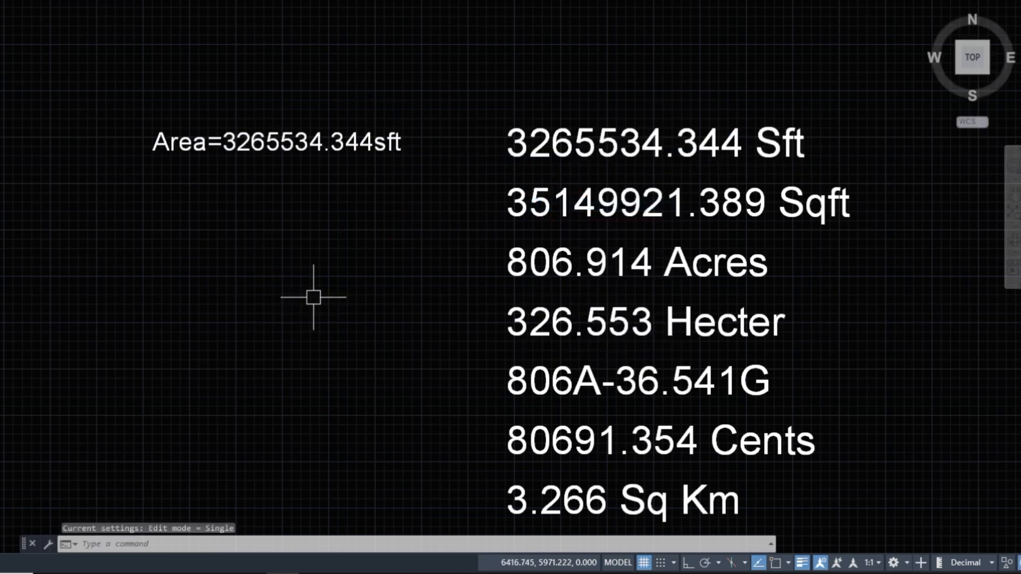
Step: Run LIST on the green boundary polyline to display its area and perimeter data
scroll(319, 292, down, 7)
scroll(319, 290, up, 4)
text(li)
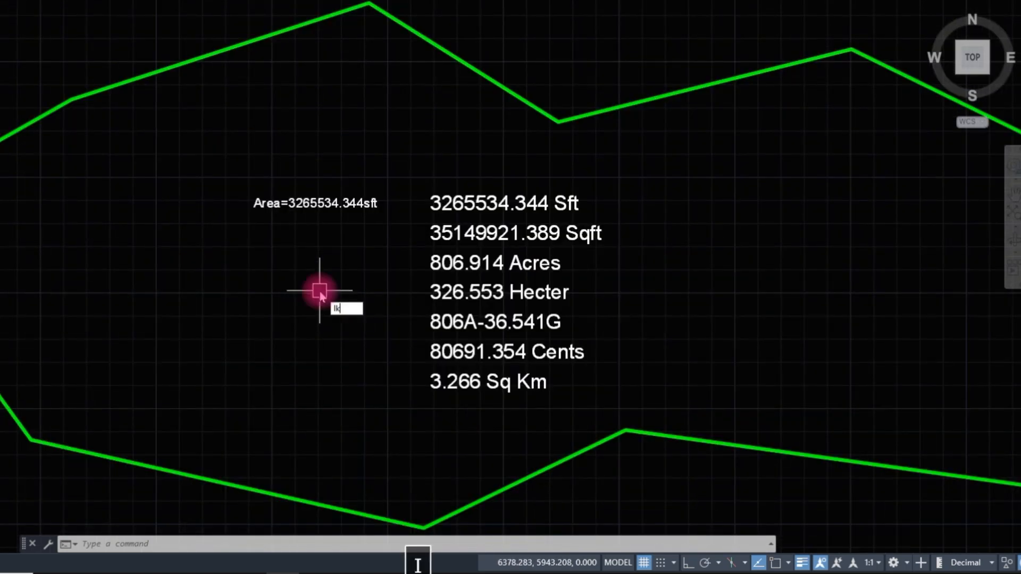
key(BackSpace)
text(i)
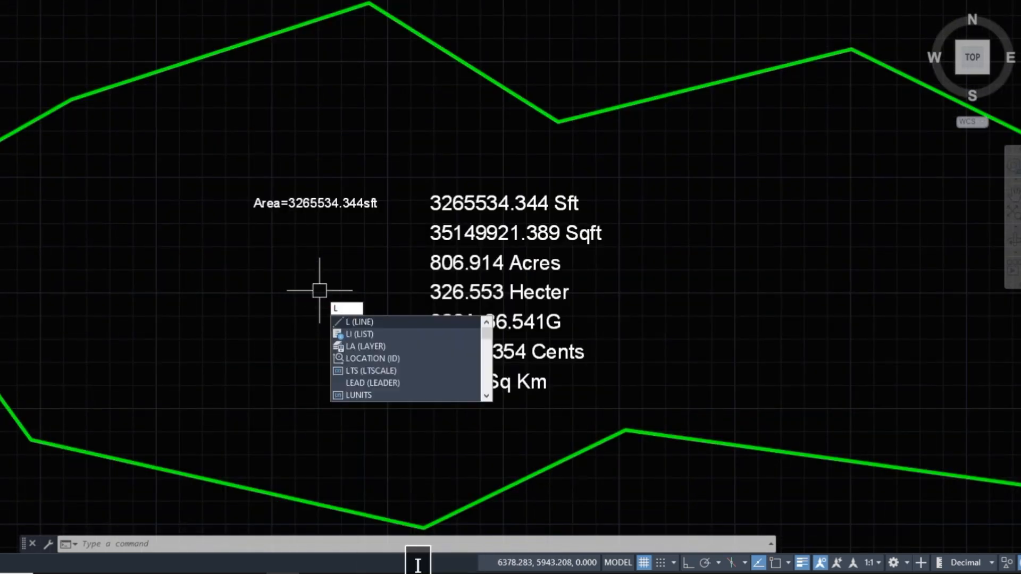
key(space)
click(451, 40)
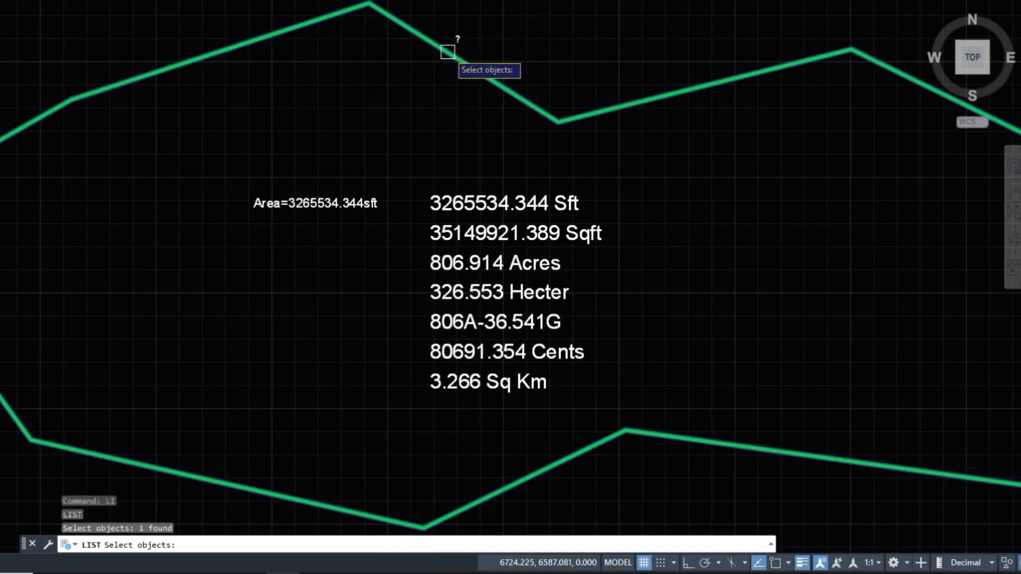
key(space)
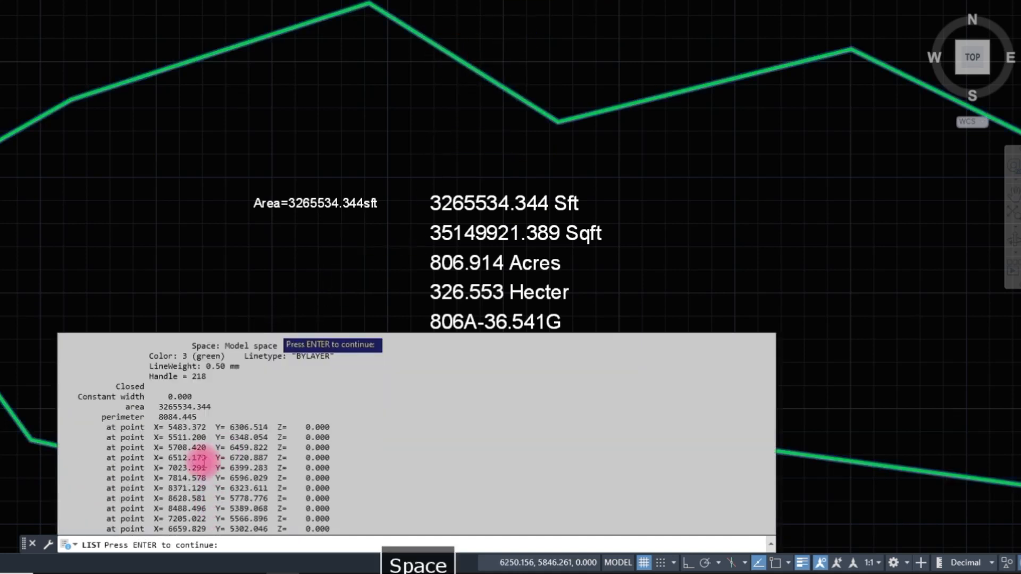
Step: Finish the listing, copy the polyline's area value from it, and close the listing
drag(155, 408, 188, 408)
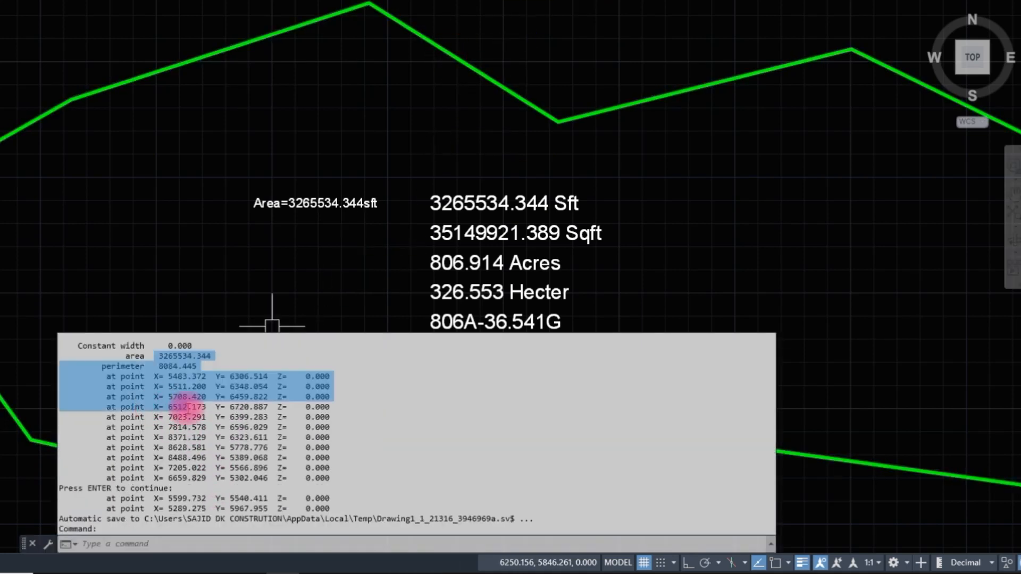
click(159, 354)
drag(160, 354, 212, 357)
right_click(211, 358)
click(242, 442)
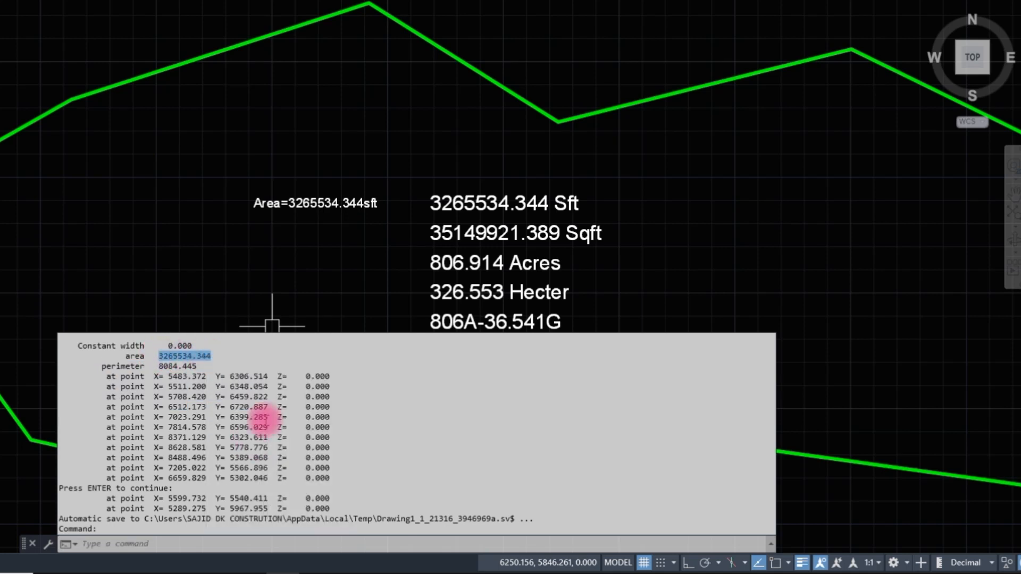
click(195, 200)
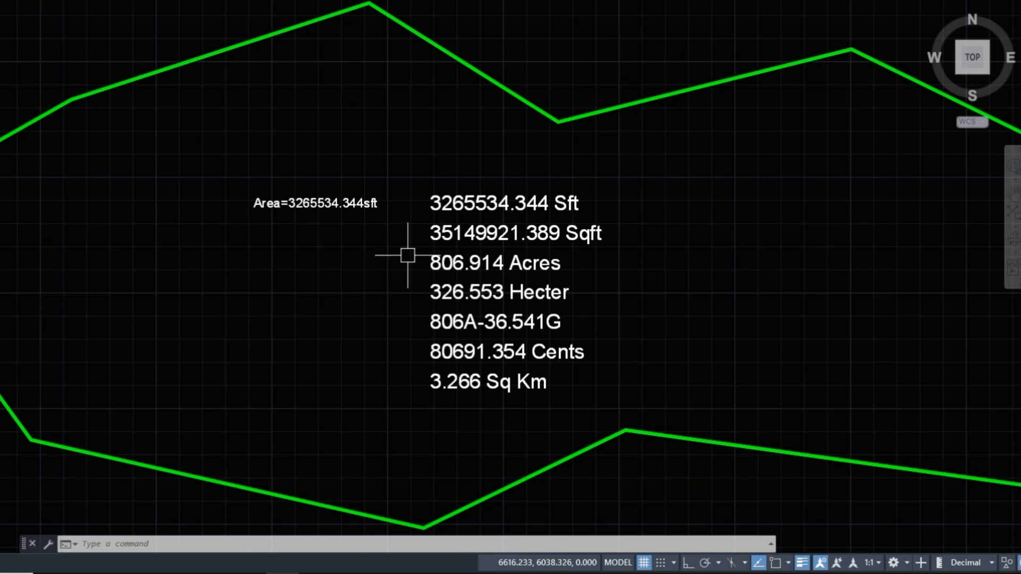
scroll(405, 255, up, 3)
scroll(326, 223, down, 3)
scroll(339, 224, up, 3)
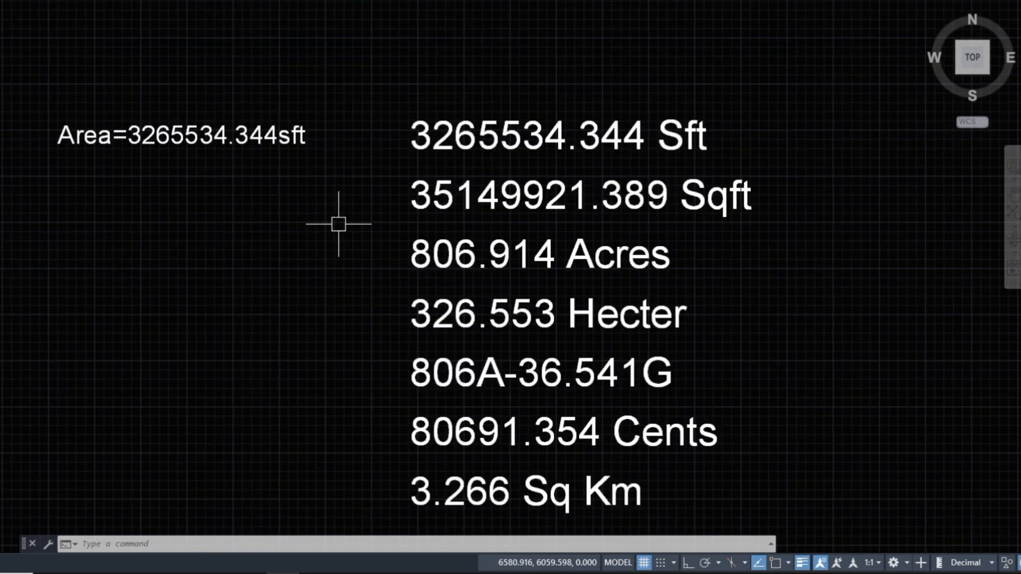
scroll(273, 190, down, 3)
scroll(277, 195, up, 3)
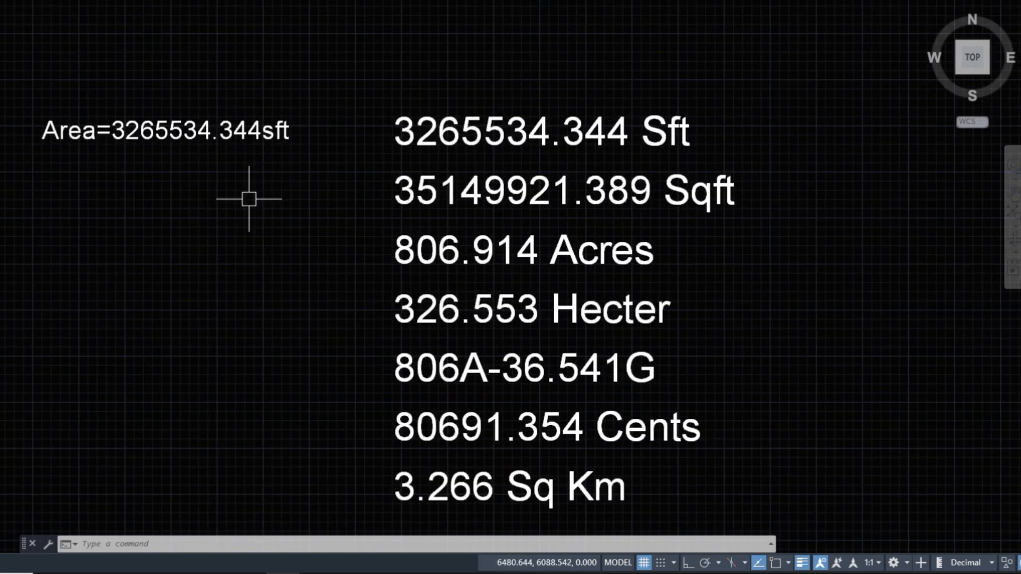
Step: Open the QuickCalc calculator, clear its current value and history, and bring up the Units Conversion section
text(QU)
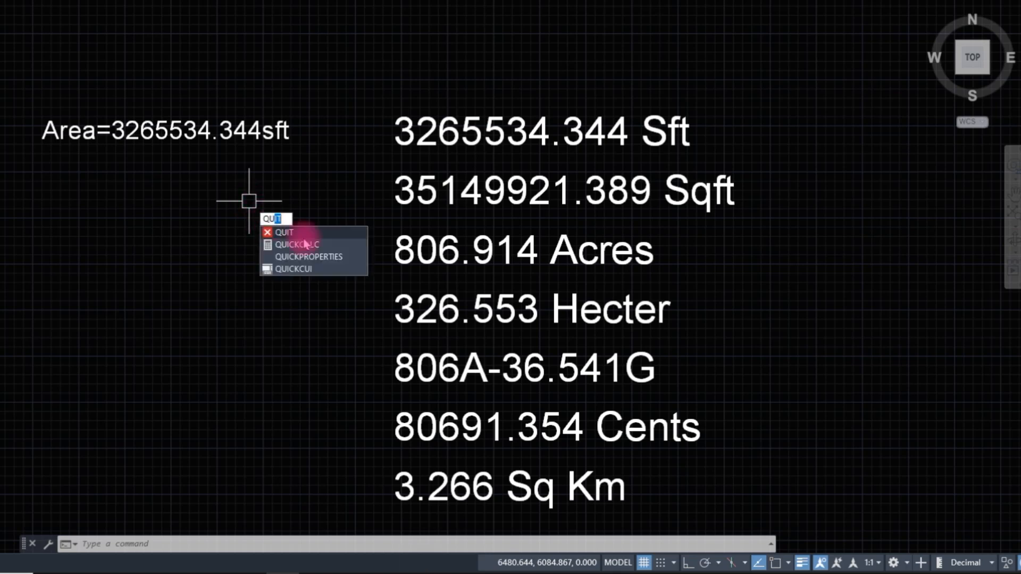
click(362, 244)
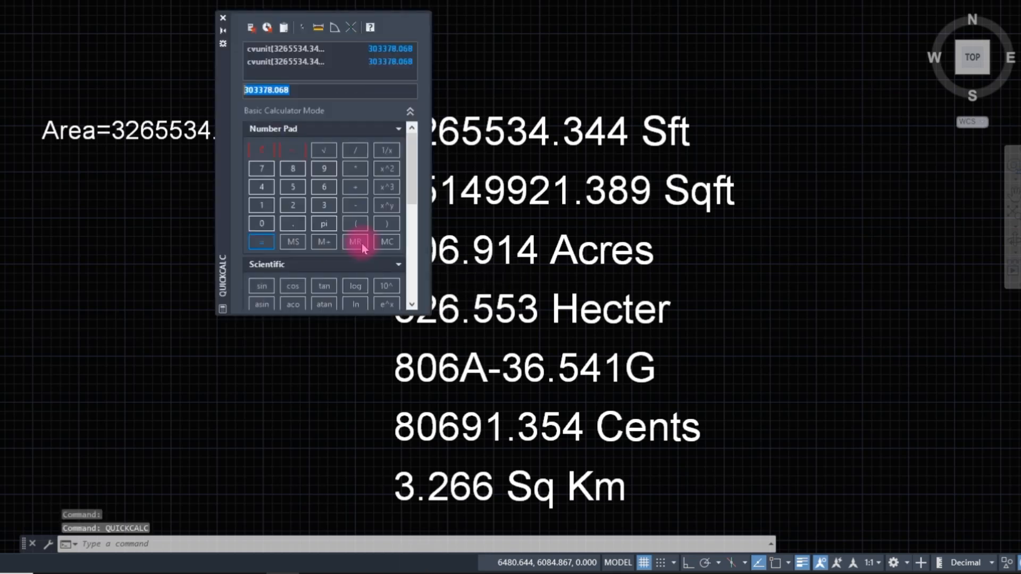
click(294, 94)
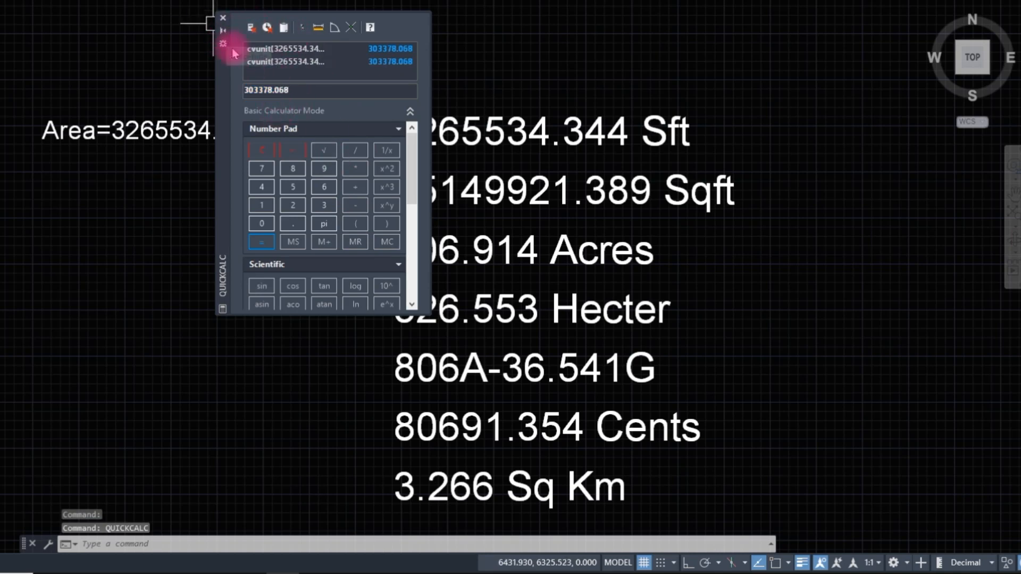
click(265, 152)
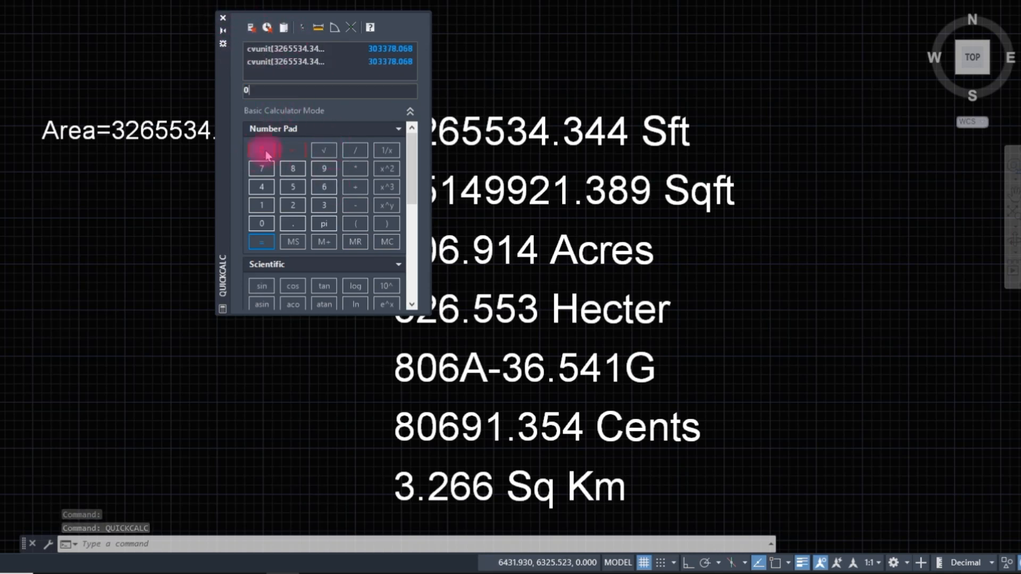
click(267, 29)
drag(414, 158, 413, 219)
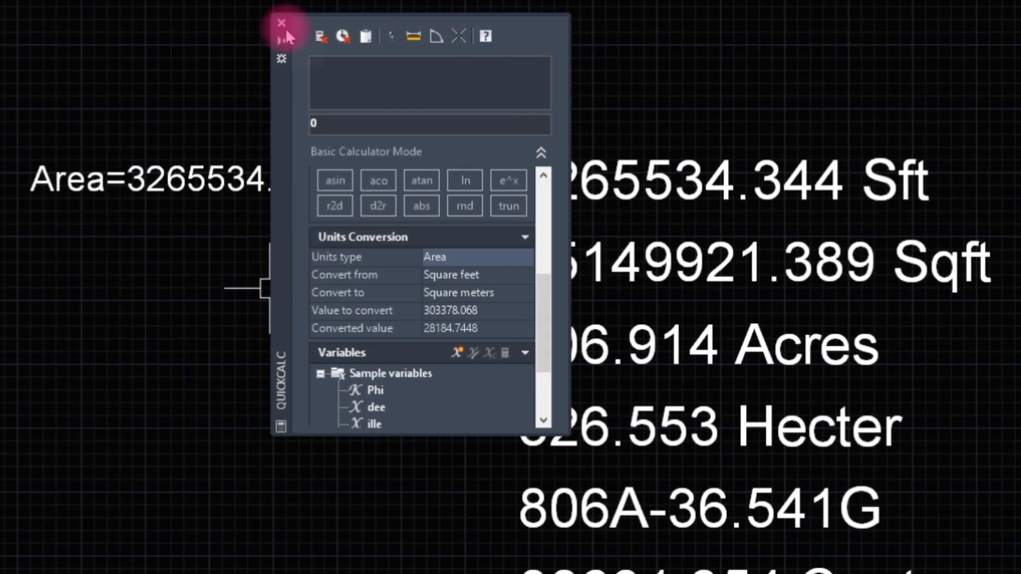
Step: Turn on auto-hide for the QuickCalc palette so it collapses to its title bar
click(281, 40)
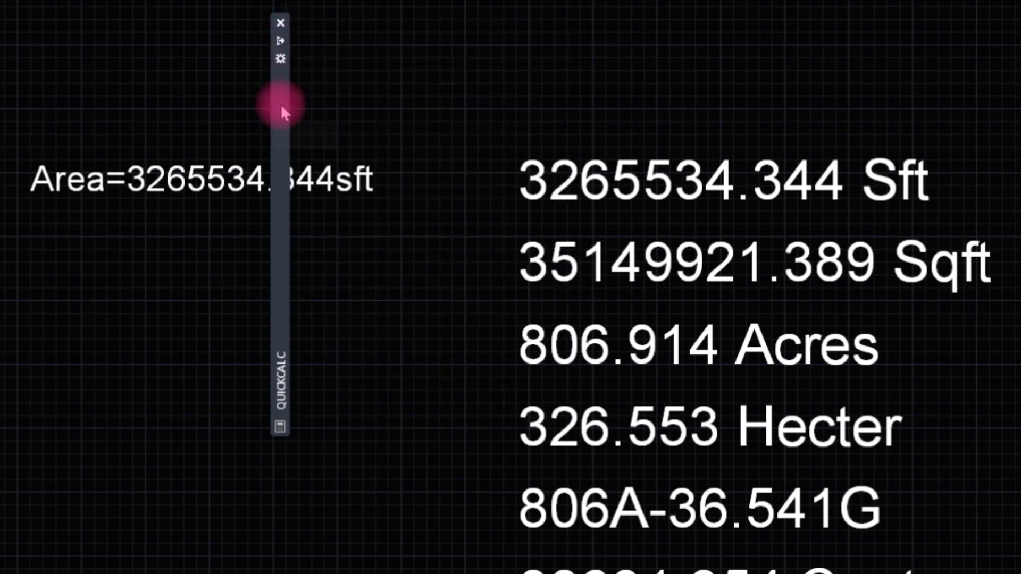
mouse_move(282, 112)
click(279, 58)
click(394, 11)
click(449, 229)
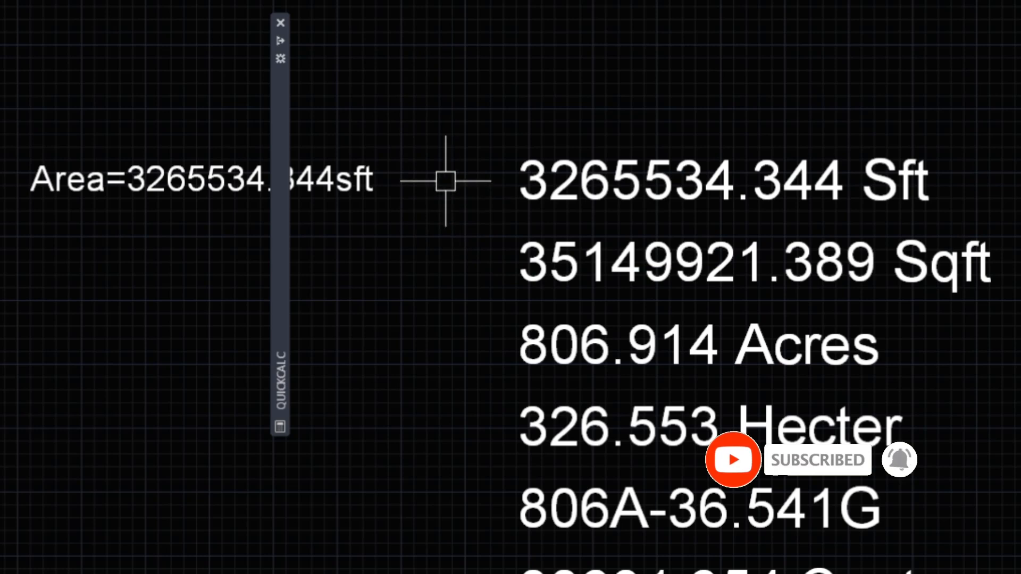
Step: Expand the QuickCalc palette and choose Area as the units type for the units conversion
mouse_move(278, 72)
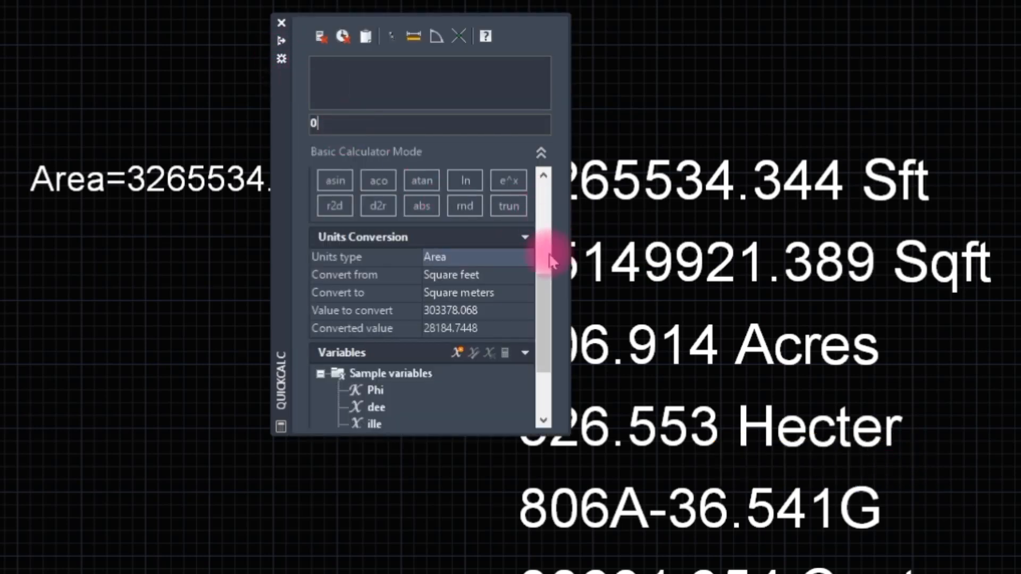
scroll(548, 257, down, 3)
scroll(545, 259, up, 5)
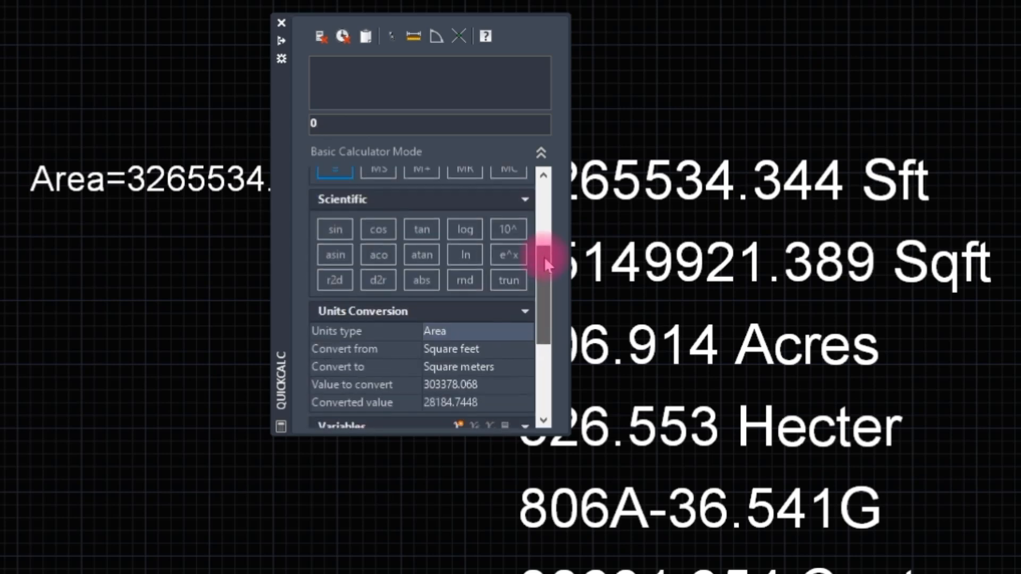
scroll(544, 256, down, 1)
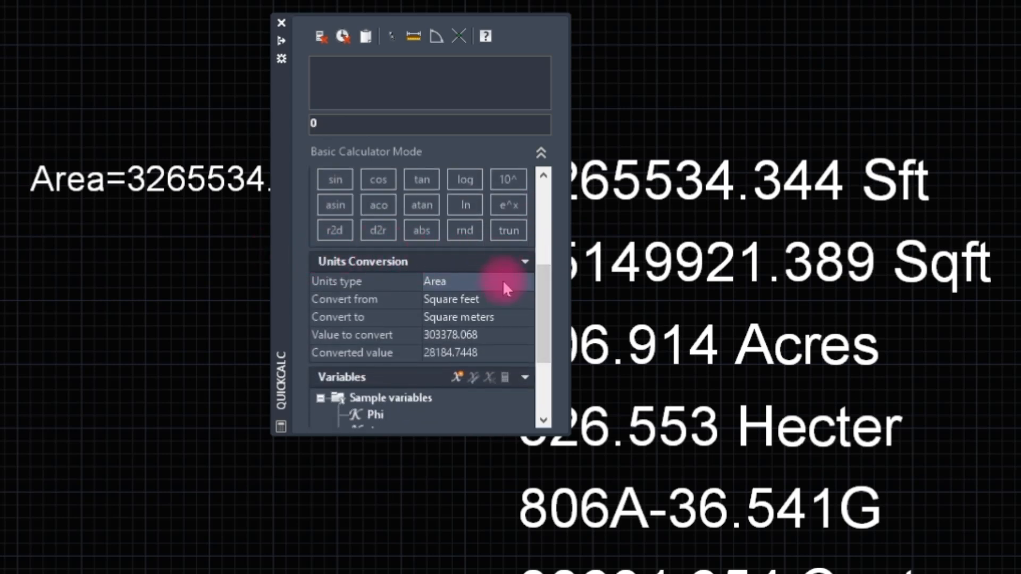
click(503, 283)
click(525, 282)
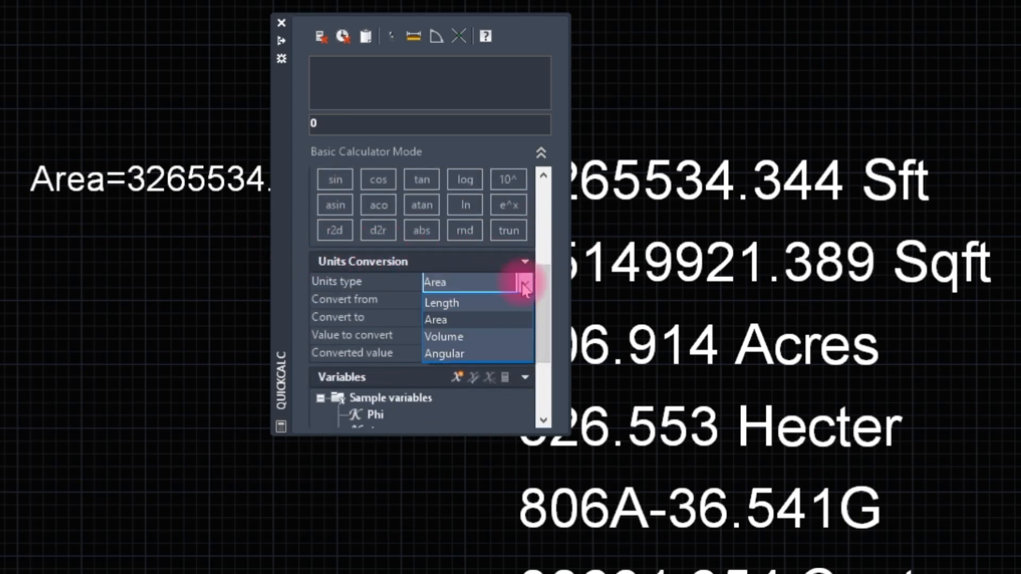
click(438, 318)
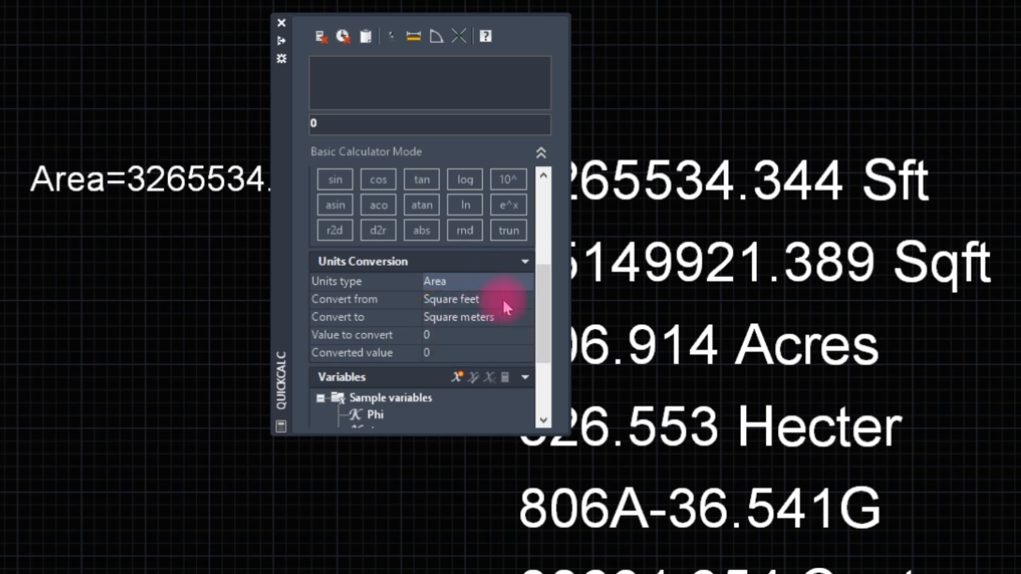
Step: Paste the copied area 3265534.344 as the value to convert from square feet and calculate it in square meters
click(452, 335)
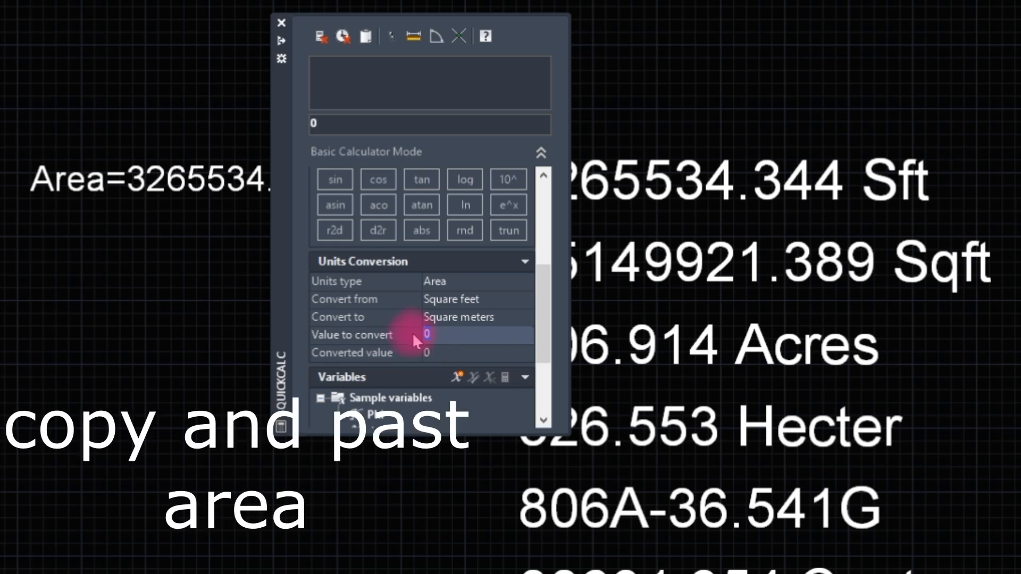
right_click(437, 339)
click(481, 421)
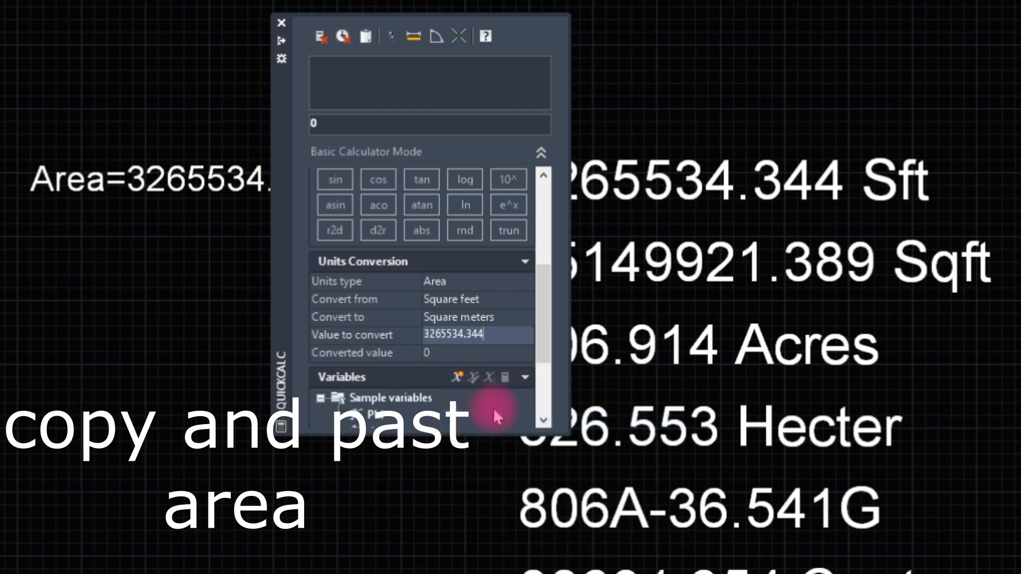
click(477, 355)
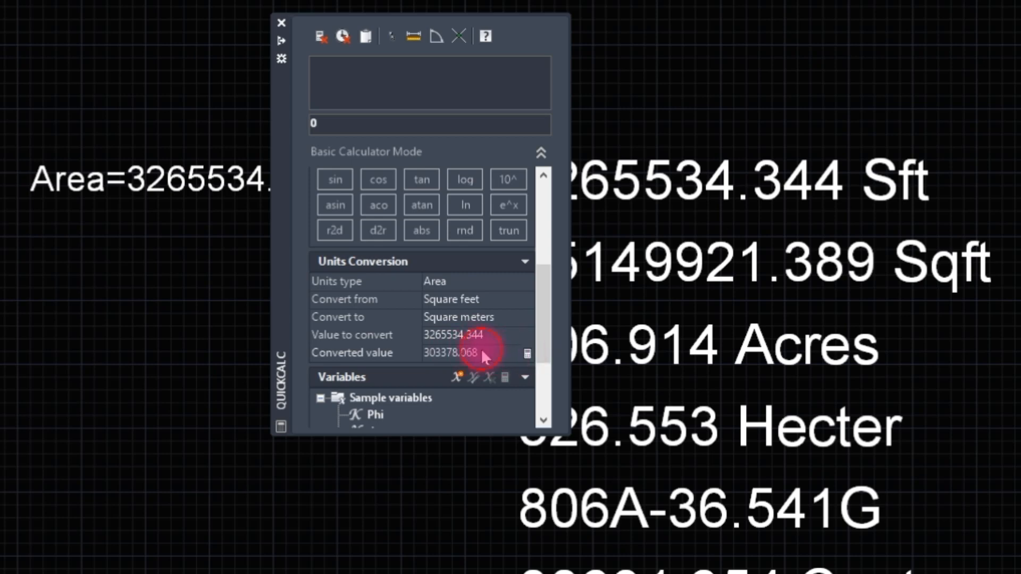
Step: Transfer the converted square-meter value to the calculator input, copy it to the clipboard, and collapse the QuickCalc palette
click(526, 353)
drag(393, 133, 303, 122)
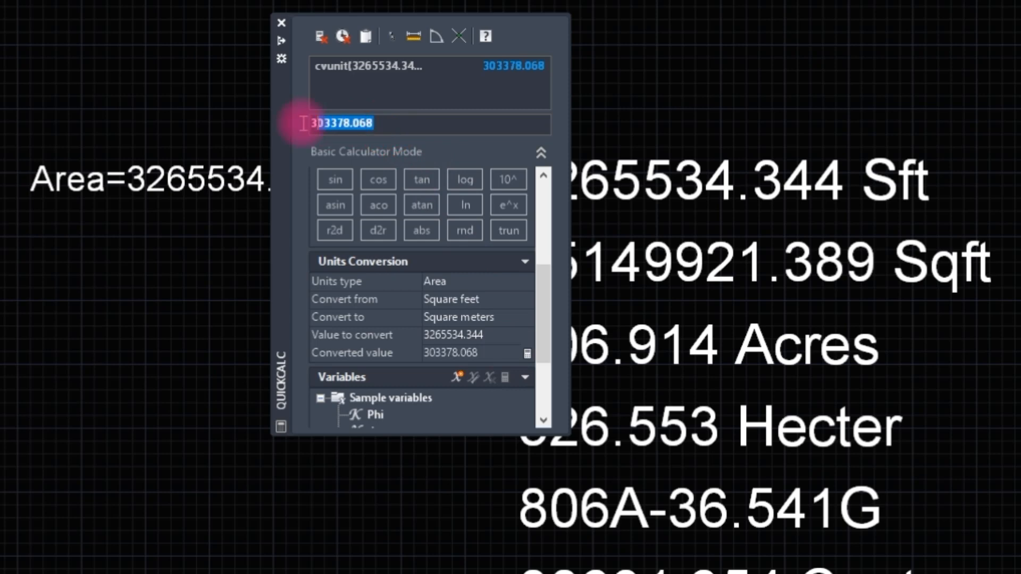
right_click(332, 123)
click(367, 183)
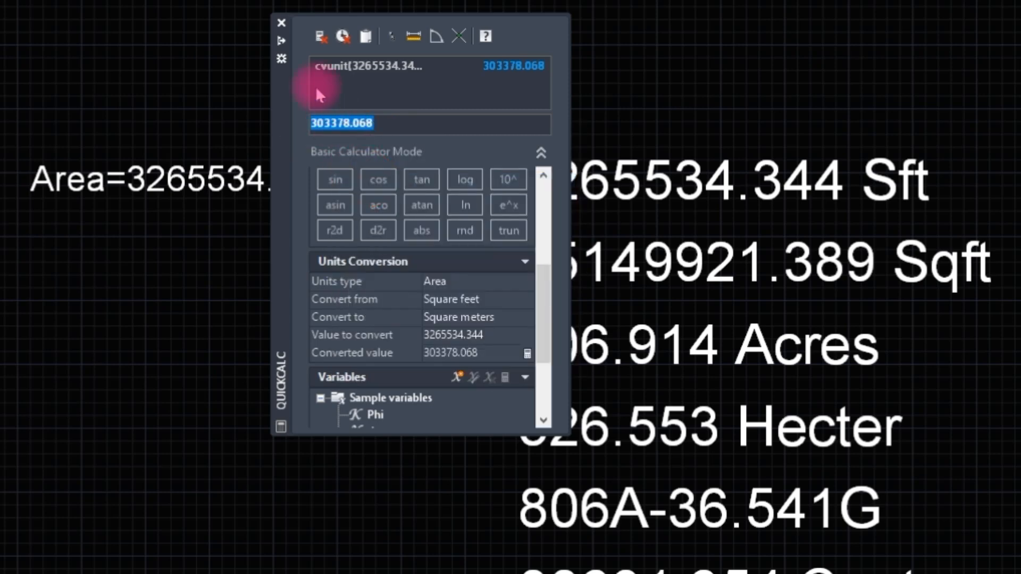
click(281, 41)
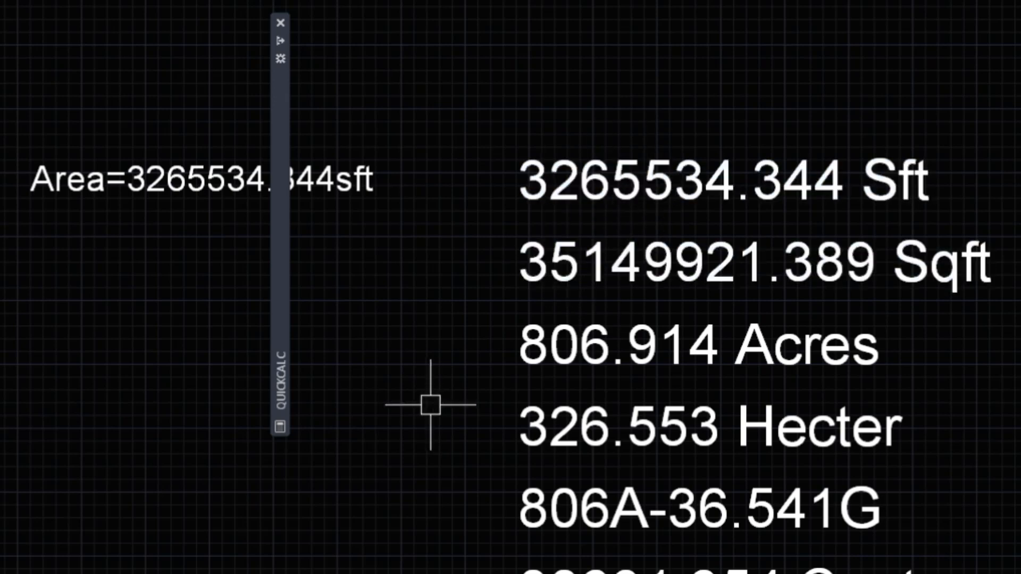
Step: Check the closed boundary polyline's area in its properties and close the Properties palette
scroll(428, 404, down, 5)
click(539, 526)
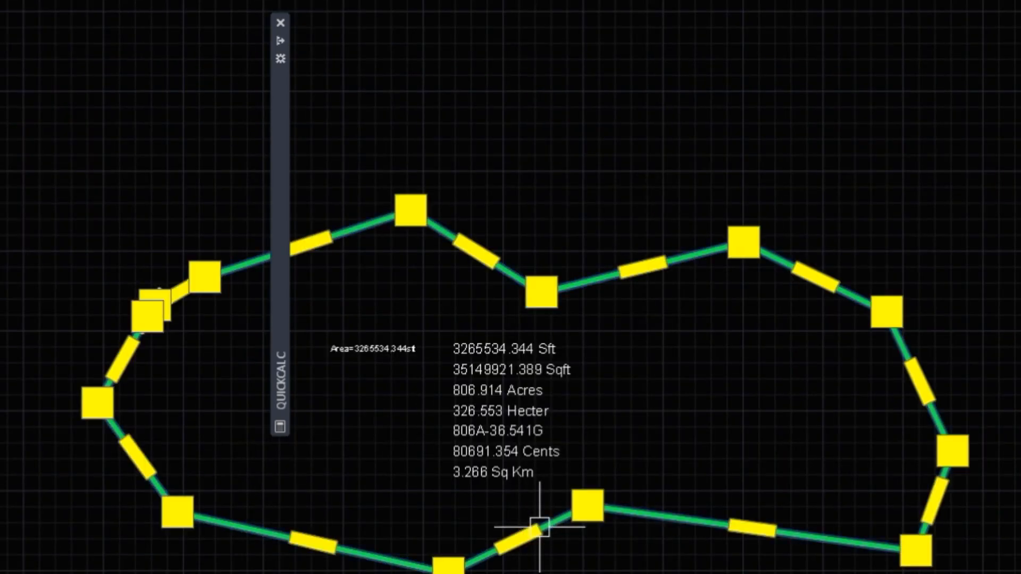
right_click(558, 506)
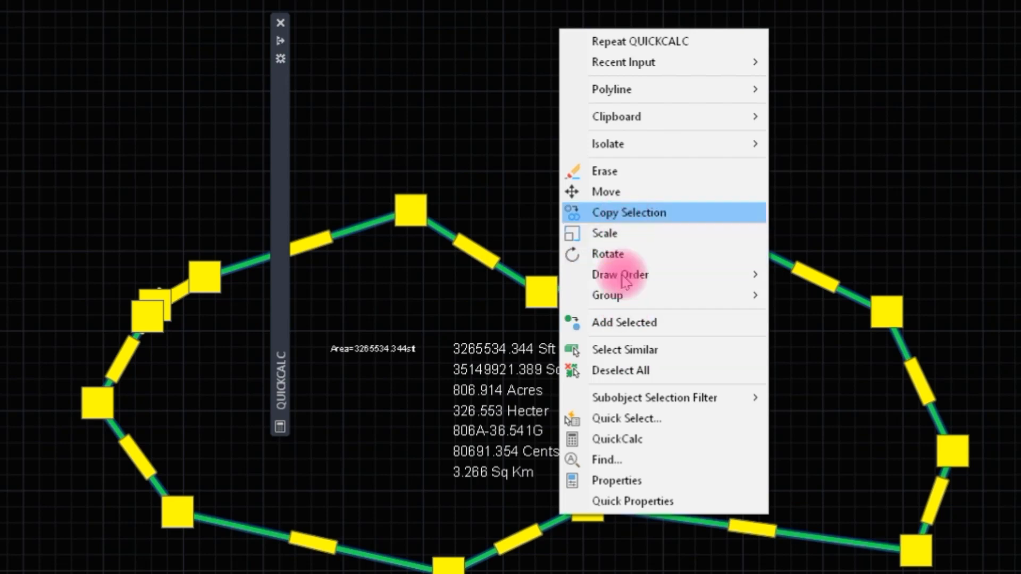
click(619, 481)
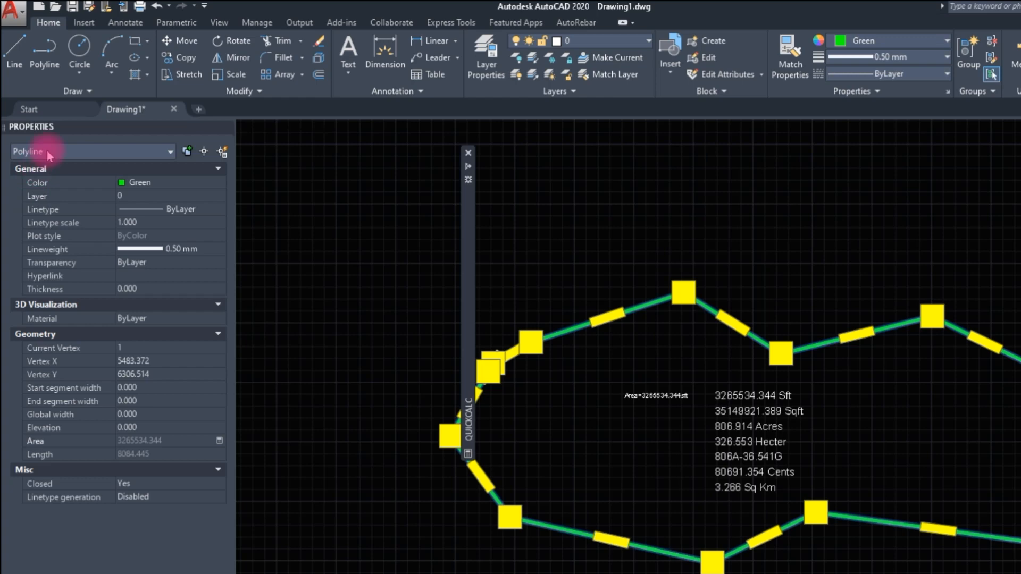
right_click(148, 133)
click(234, 139)
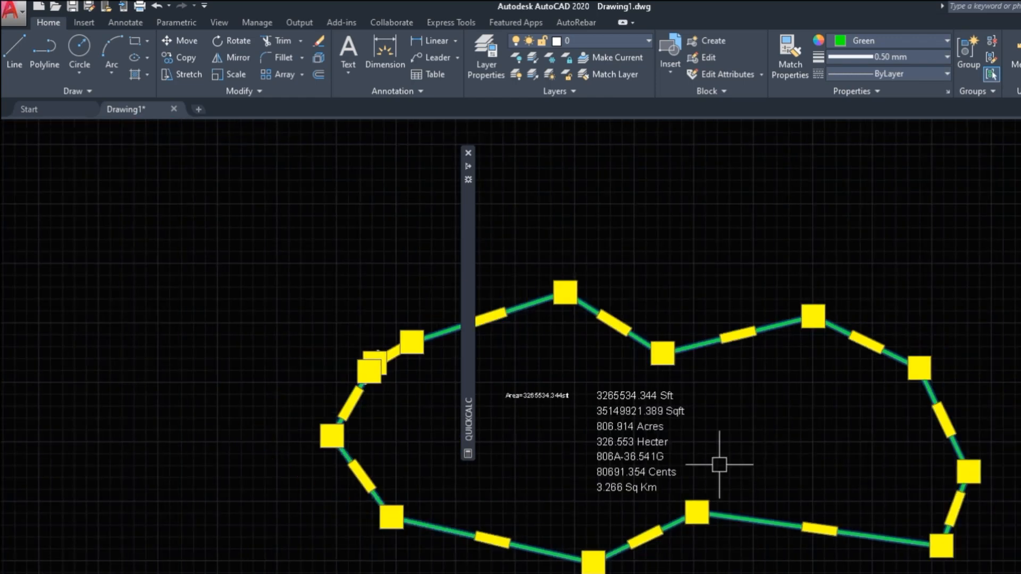
scroll(545, 458, up, 3)
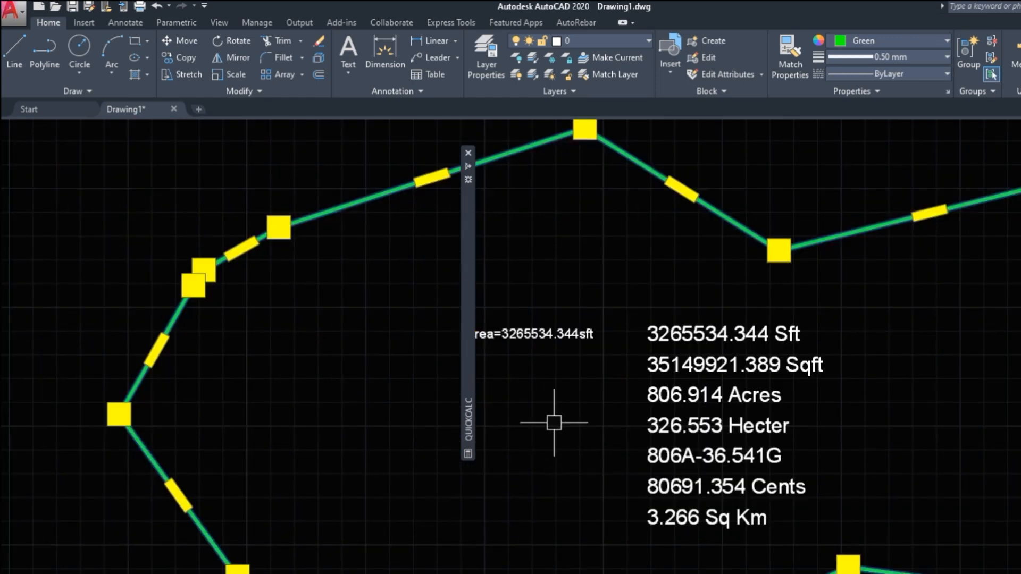
scroll(643, 388, up, 2)
scroll(734, 388, down, 2)
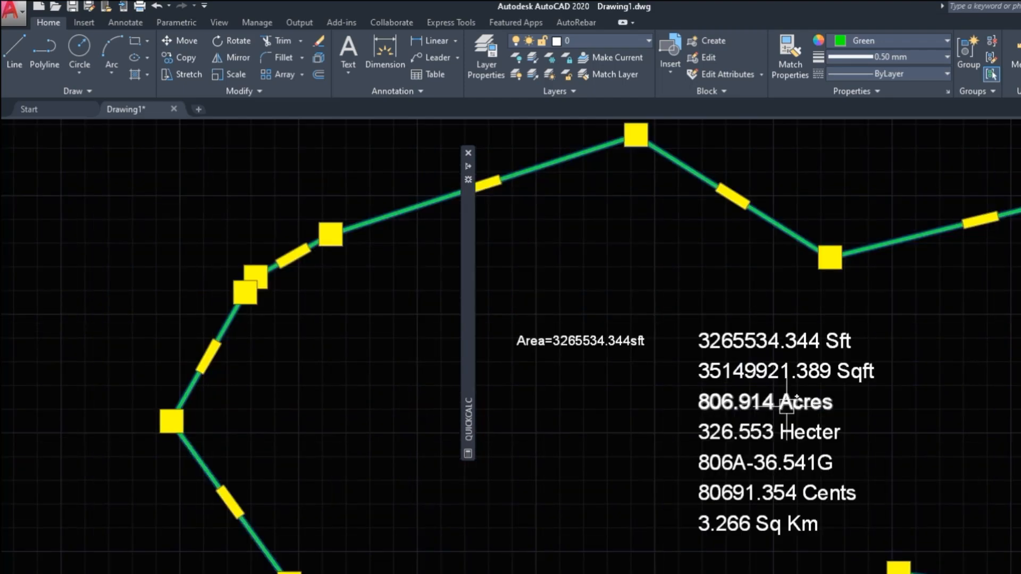
scroll(582, 356, up, 3)
scroll(622, 348, down, 3)
scroll(624, 342, up, 3)
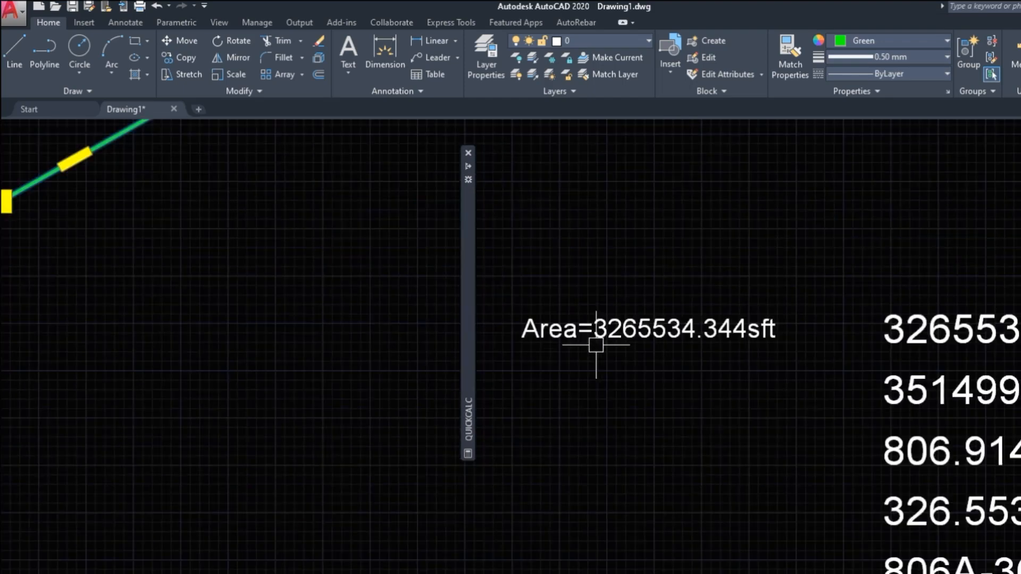
click(524, 335)
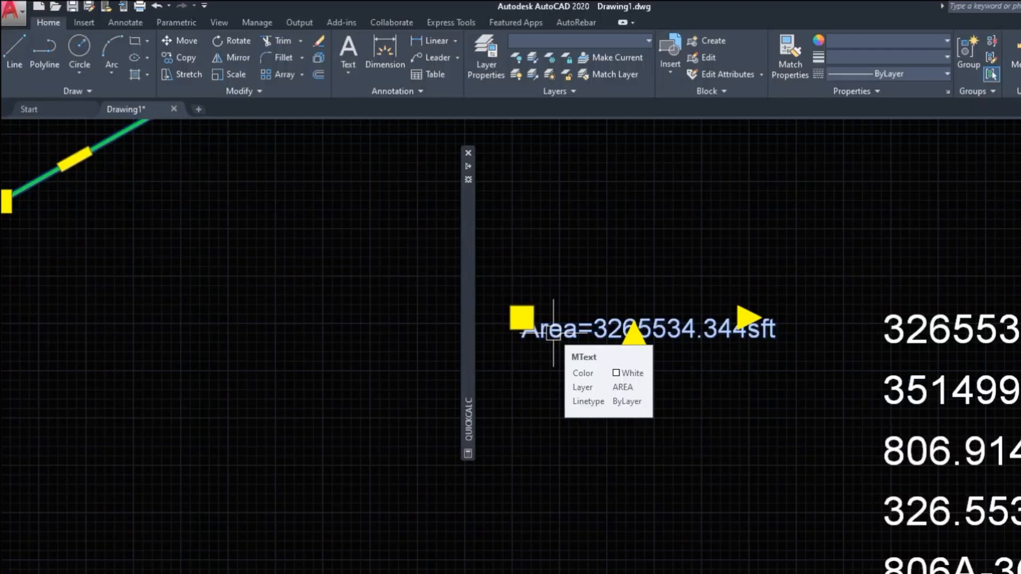
text(c)
key(space)
click(554, 334)
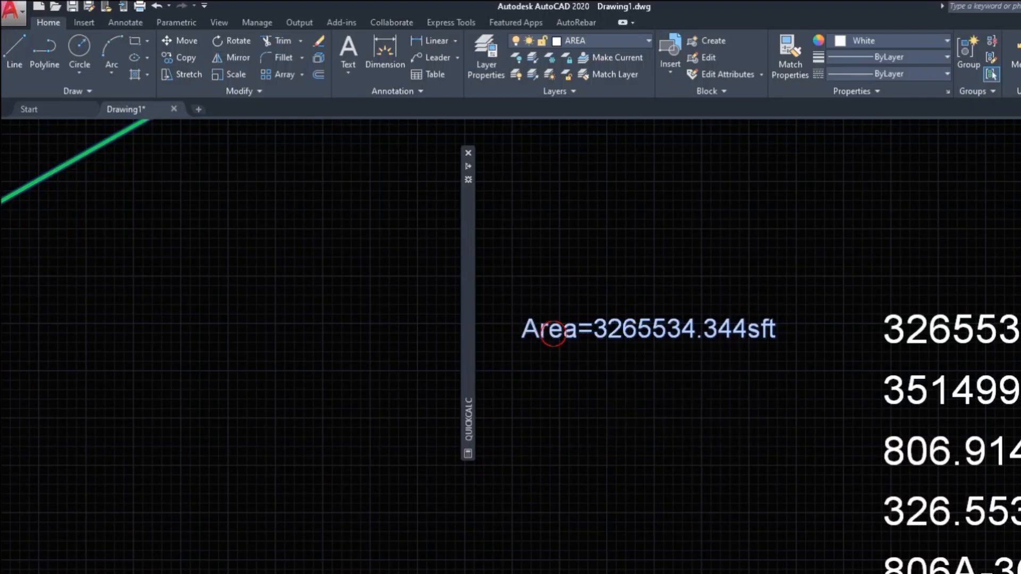
key(Escape)
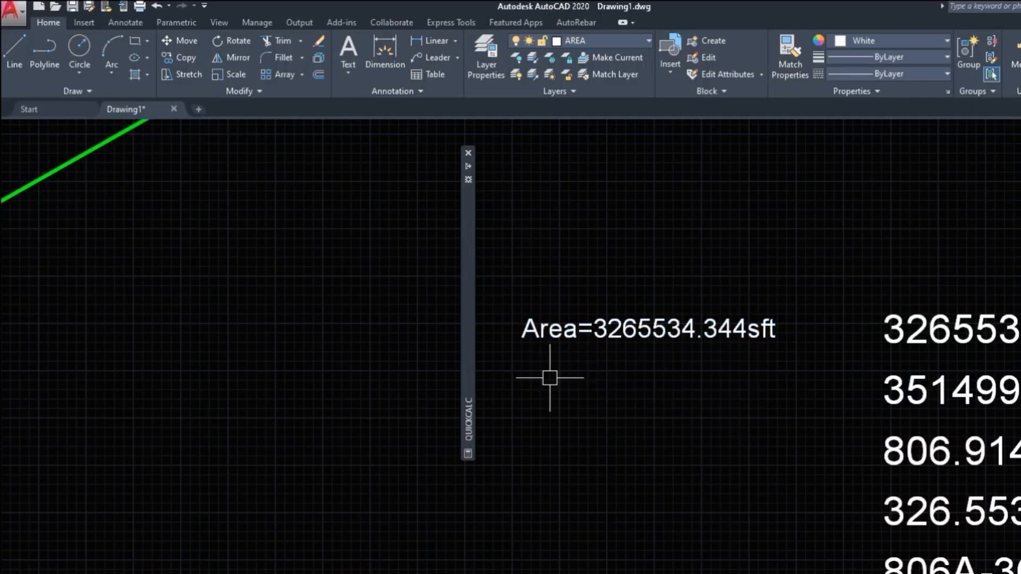
Step: Copy the Area=3265534.344sft label to a spot just below the original
click(553, 324)
text(c)
key(space)
click(548, 338)
click(547, 382)
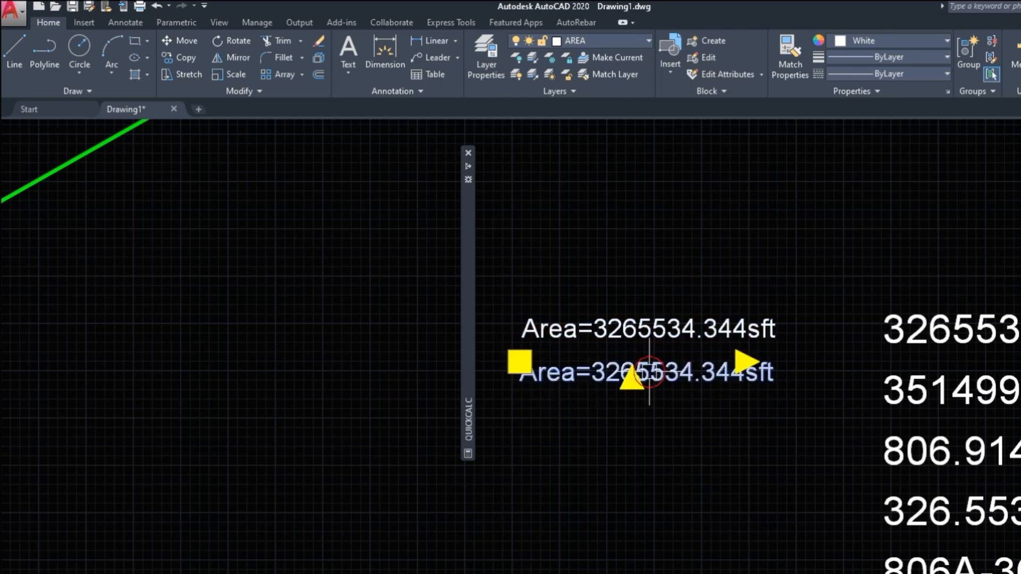
Step: Edit the copied label to read Area=303378.068Sqmeter, pasting the converted value over the number and replacing the unit
double_click(684, 375)
drag(602, 372, 717, 372)
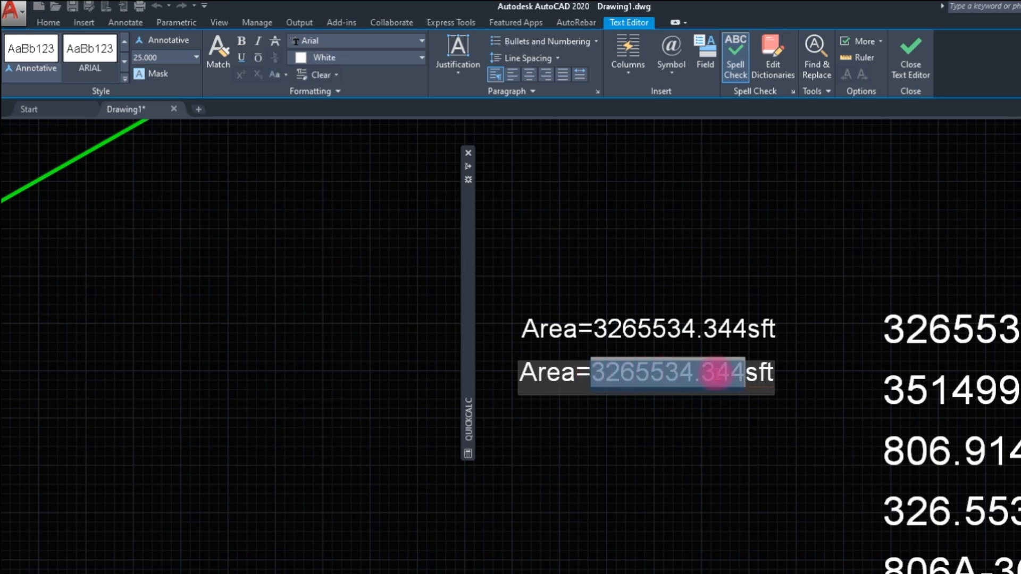
right_click(733, 379)
click(771, 358)
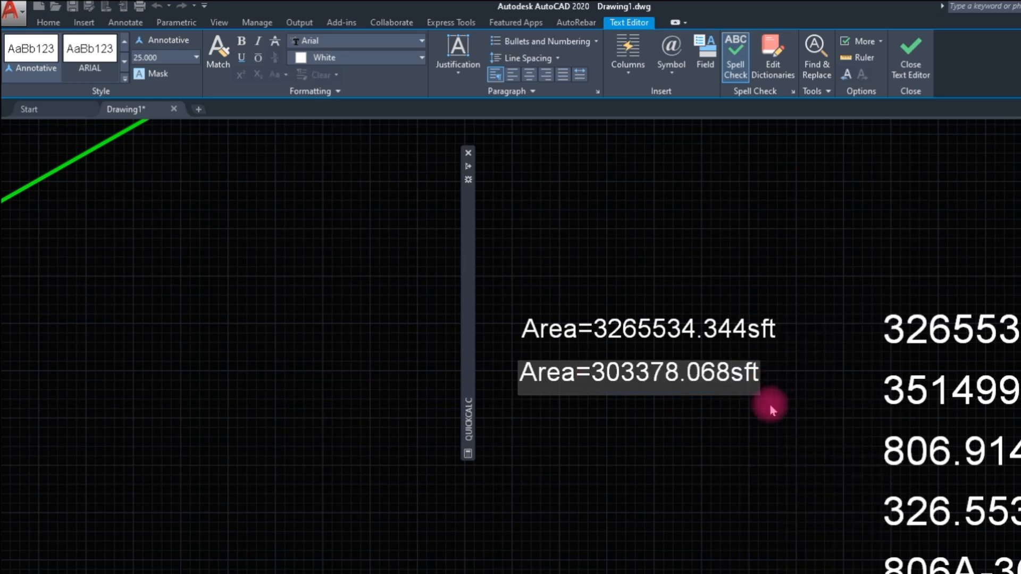
drag(734, 375, 774, 381)
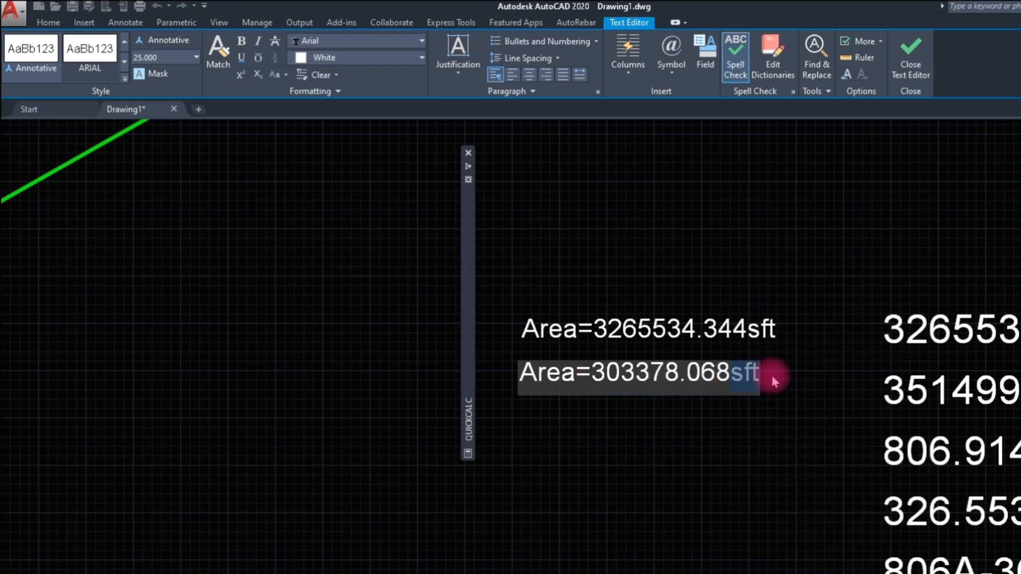
text(S)
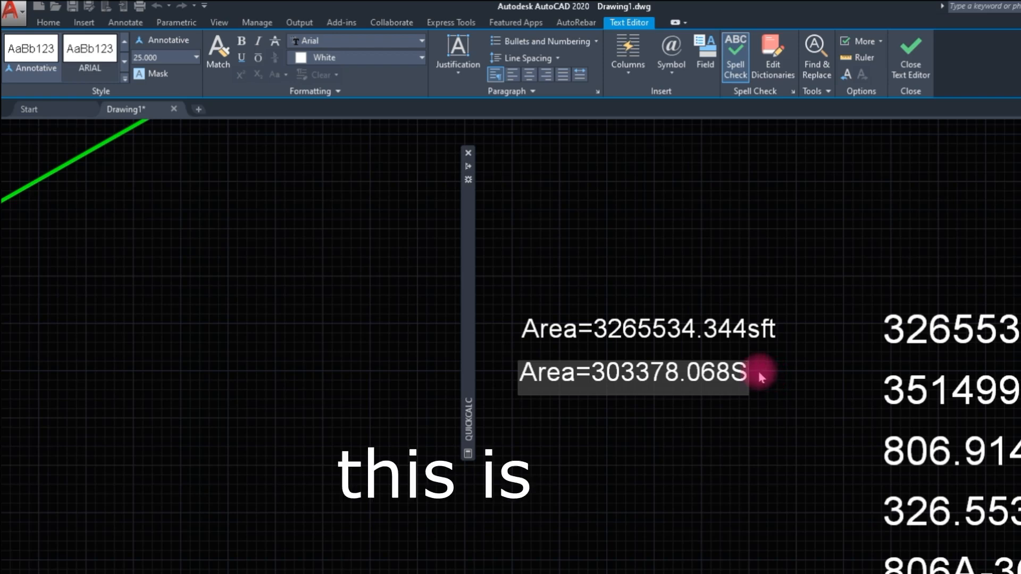
text(qmeter)
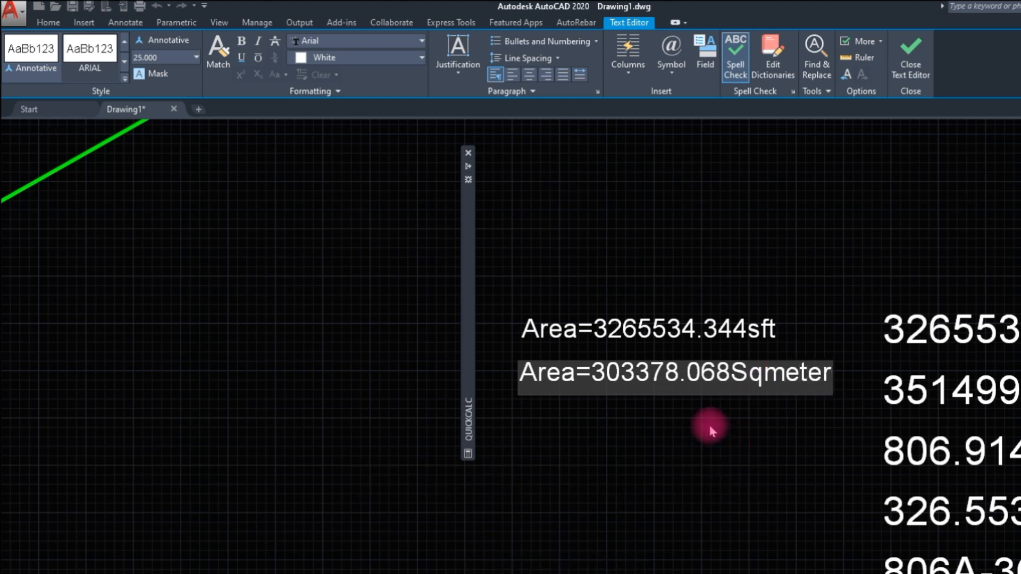
click(711, 426)
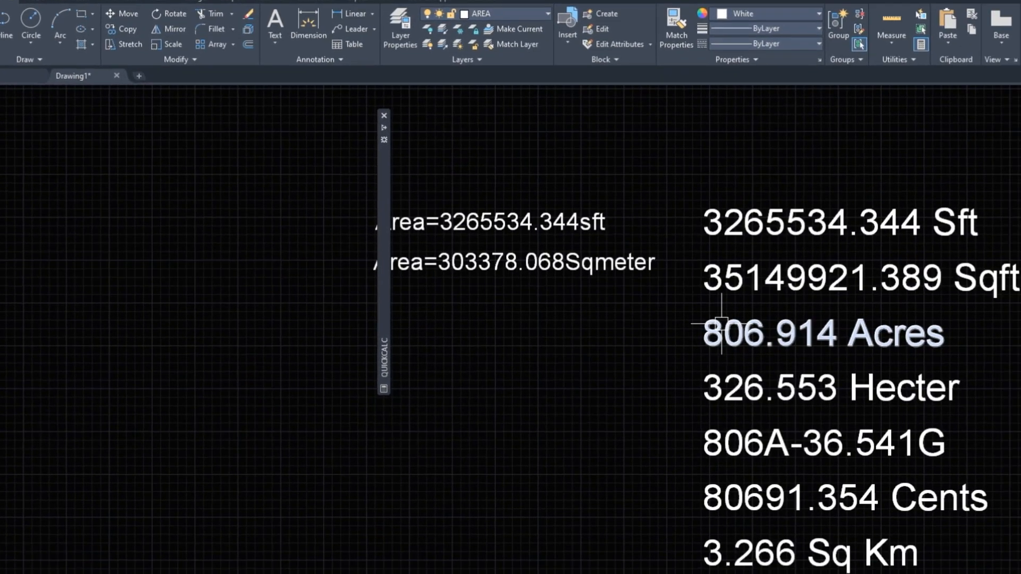
Step: Expand the QuickCalc palette and set the unit to convert to as Acres
click(384, 129)
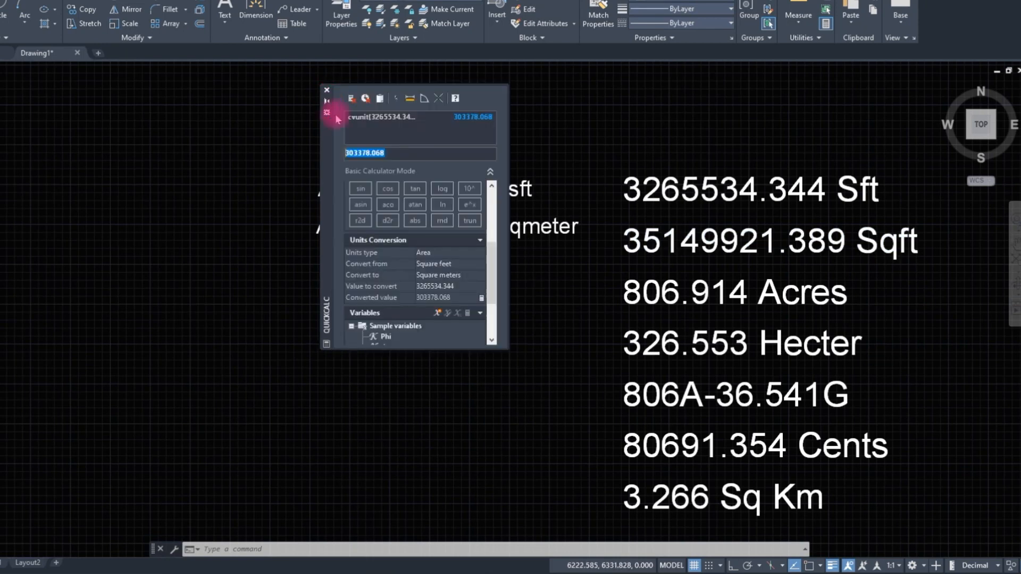
click(465, 276)
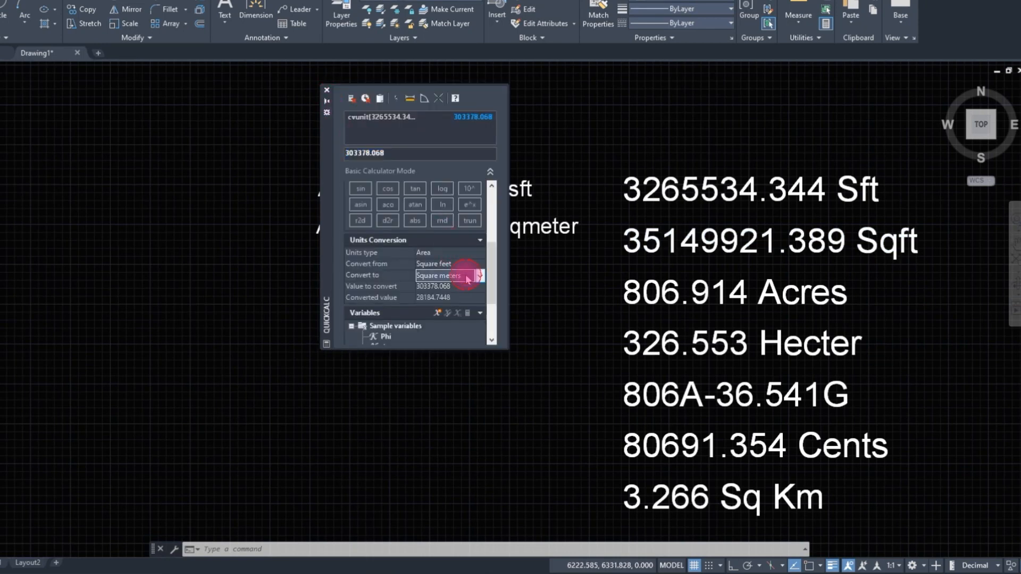
click(479, 276)
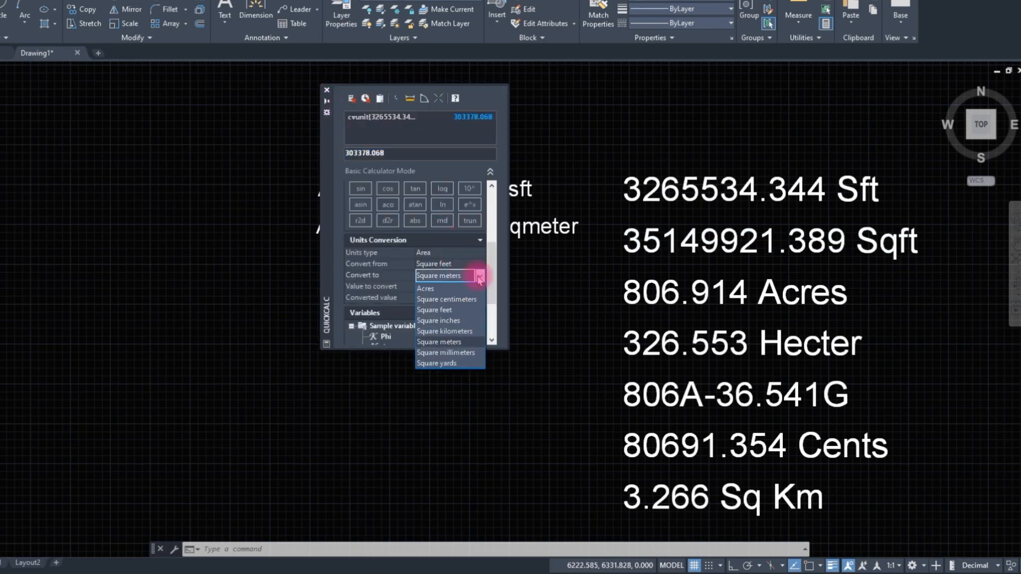
click(430, 289)
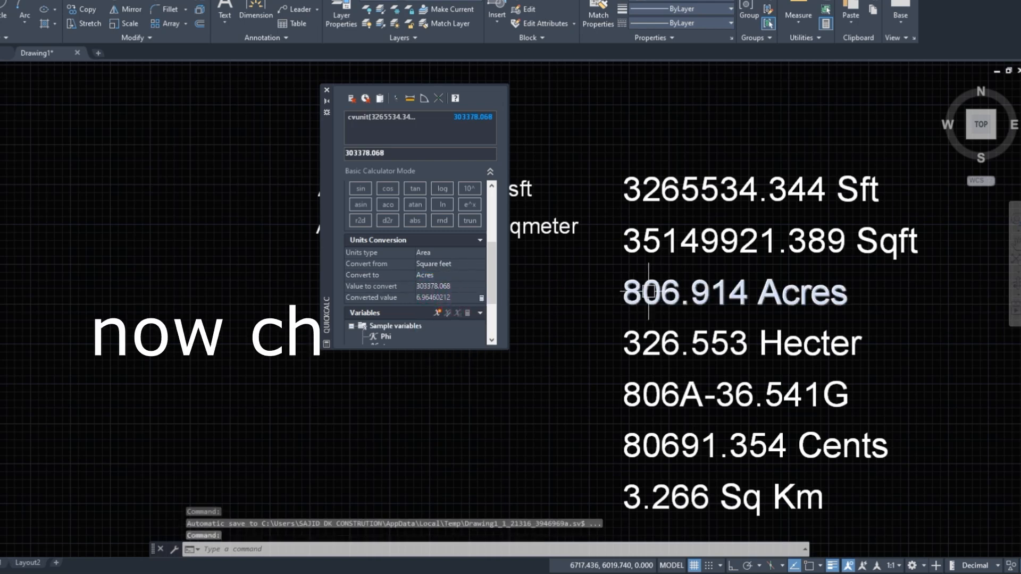
Step: Transfer the converted acre value to the calculator input and copy it to the clipboard
scroll(493, 293, down, 1)
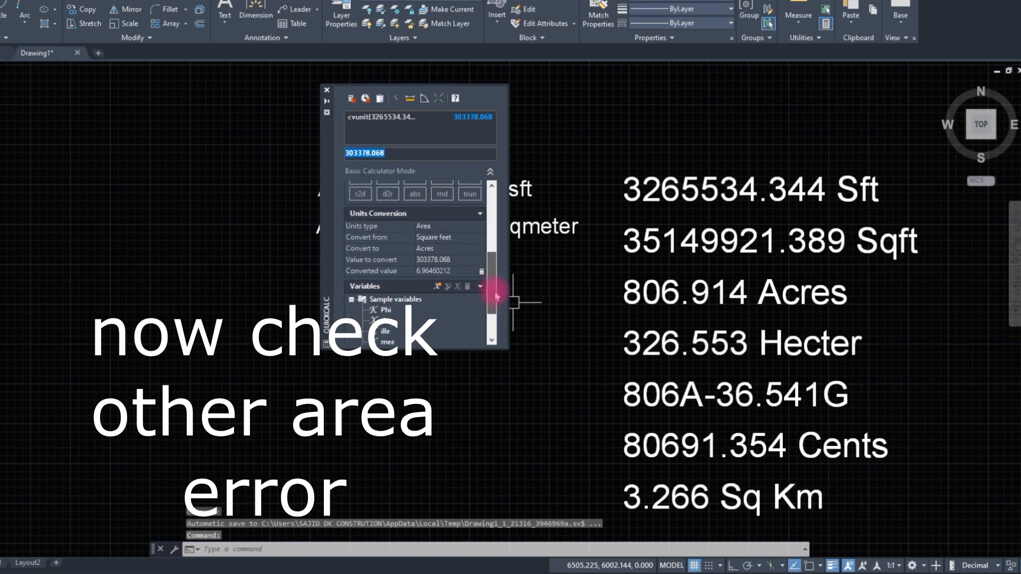
scroll(494, 295, down, 1)
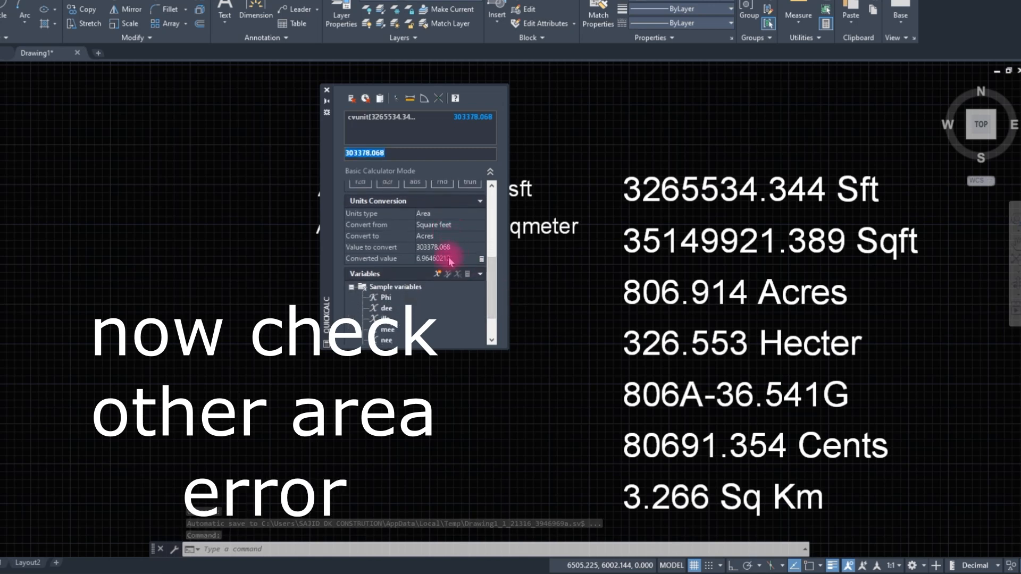
click(481, 259)
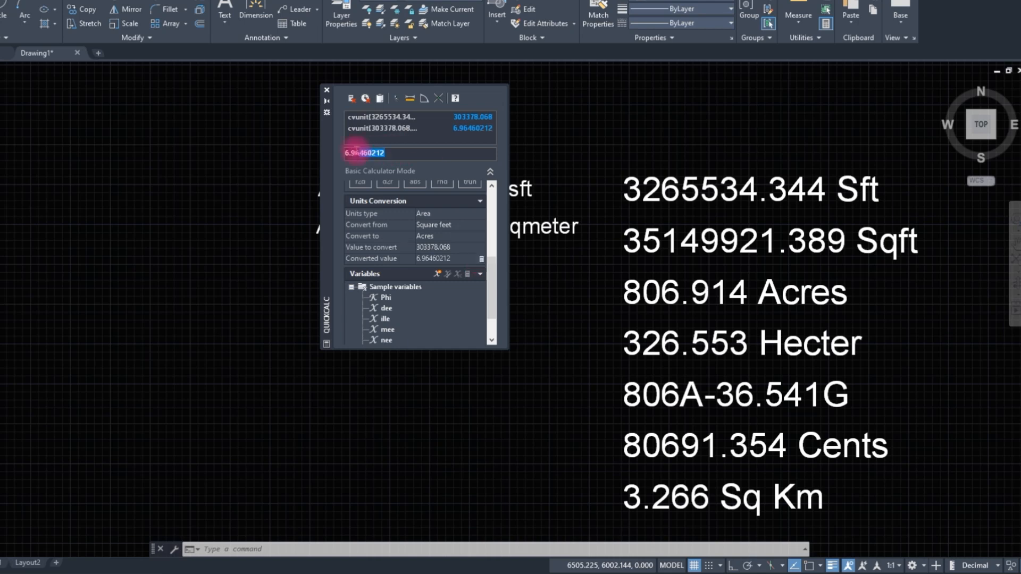
right_click(346, 152)
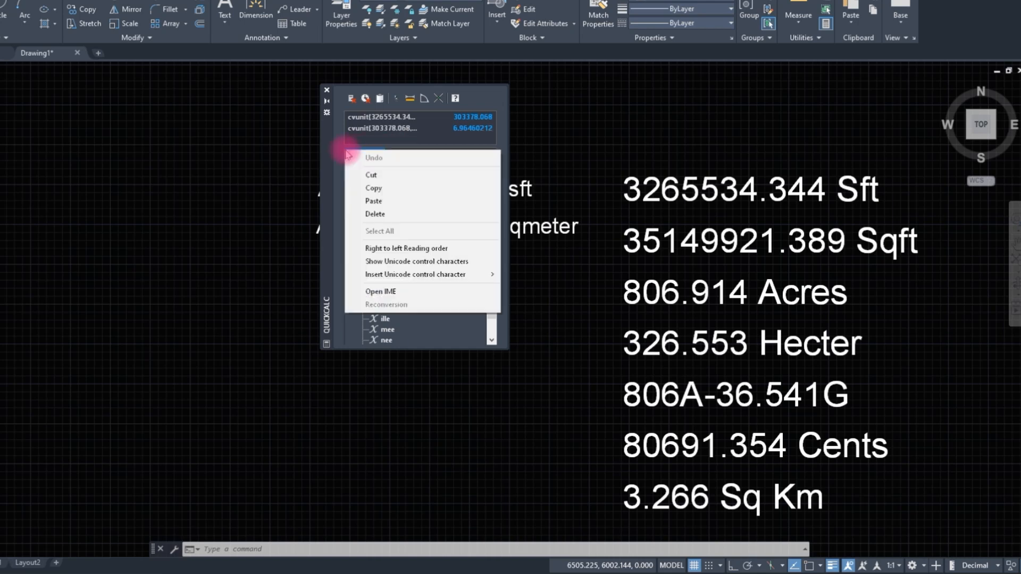
click(376, 189)
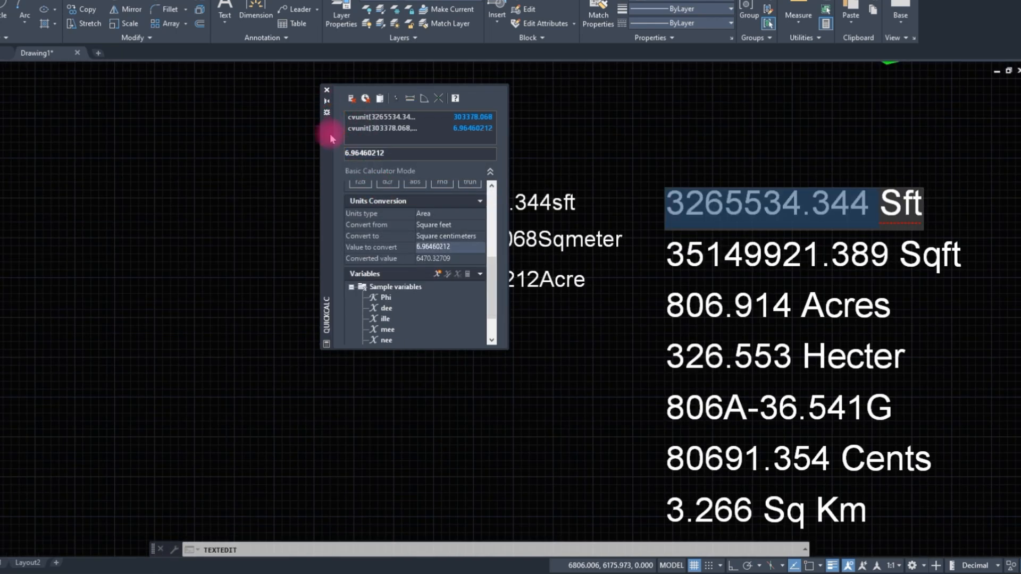
Step: Close QuickCalc to discard the pending edit of the 3265534.344 Sft text, and reopen the QuickCalc calculator
click(473, 250)
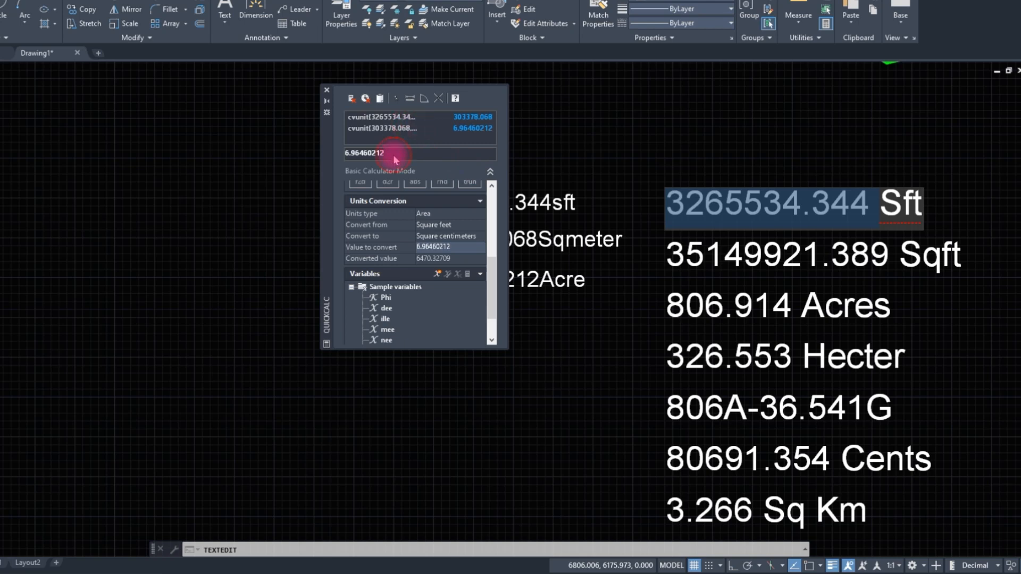
click(327, 91)
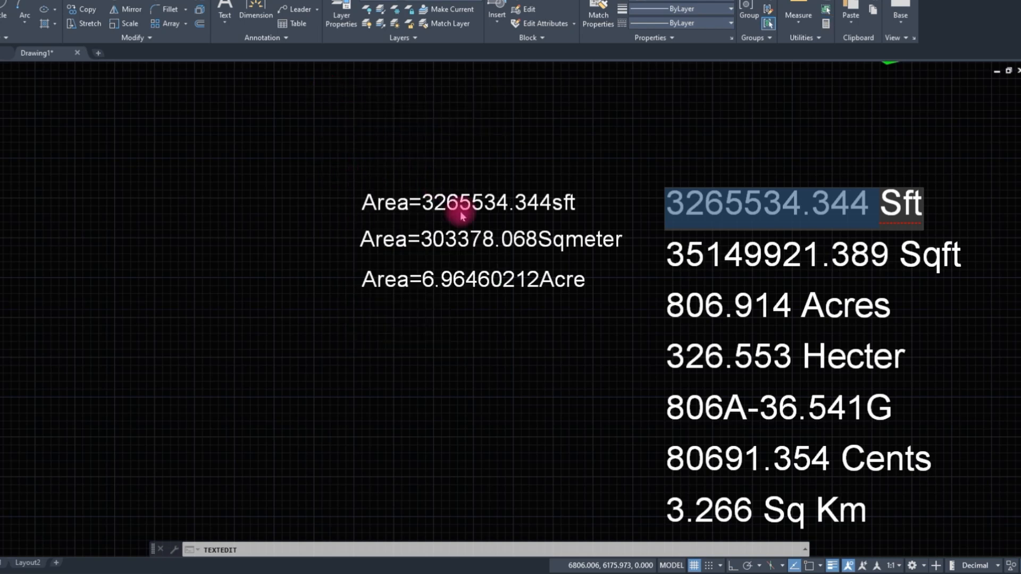
text(qui)
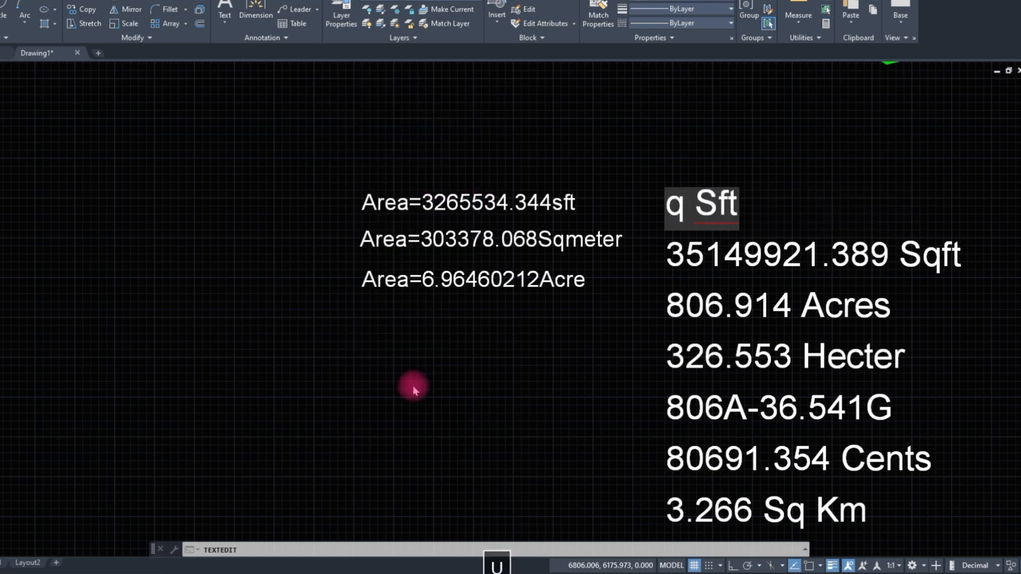
key(Escape)
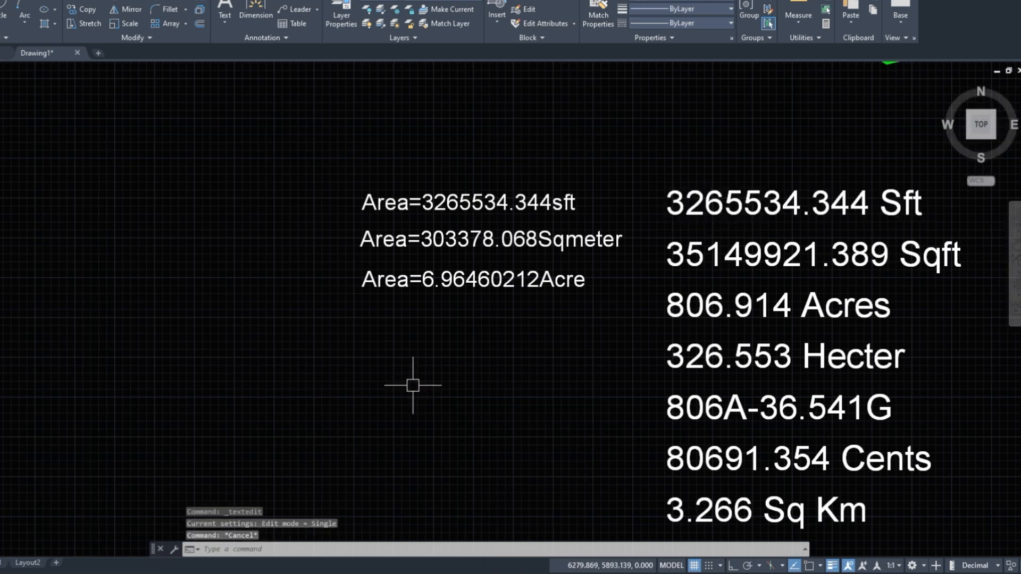
text(QUIT)
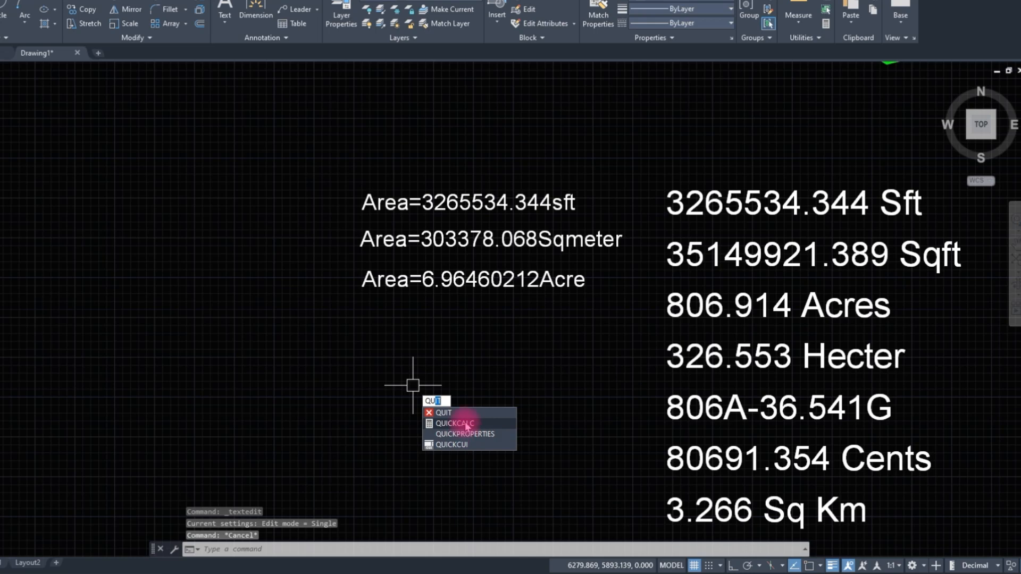
click(466, 426)
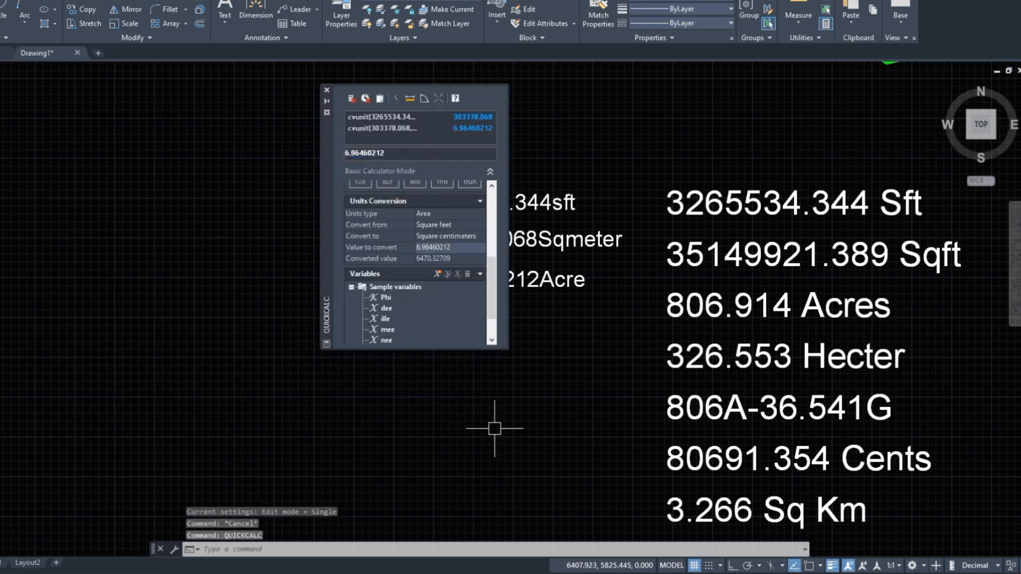
Step: Set the area unit to convert to as Acres in the QuickCalc units conversion
click(471, 236)
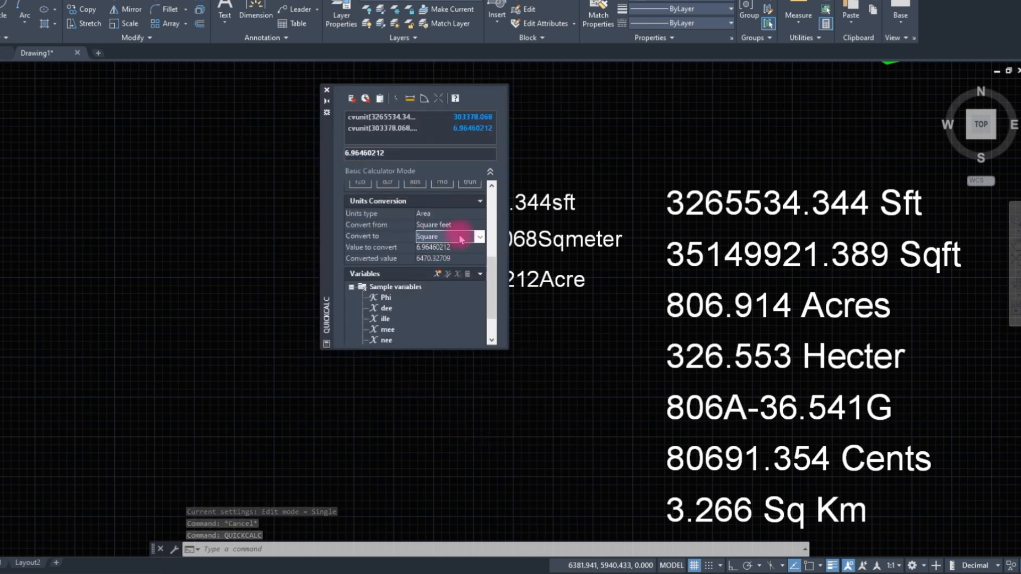
click(479, 238)
click(442, 249)
Step: Replace the value to convert with the copied area 3265534.344 and calculate its acre equivalent
click(500, 307)
right_click(510, 310)
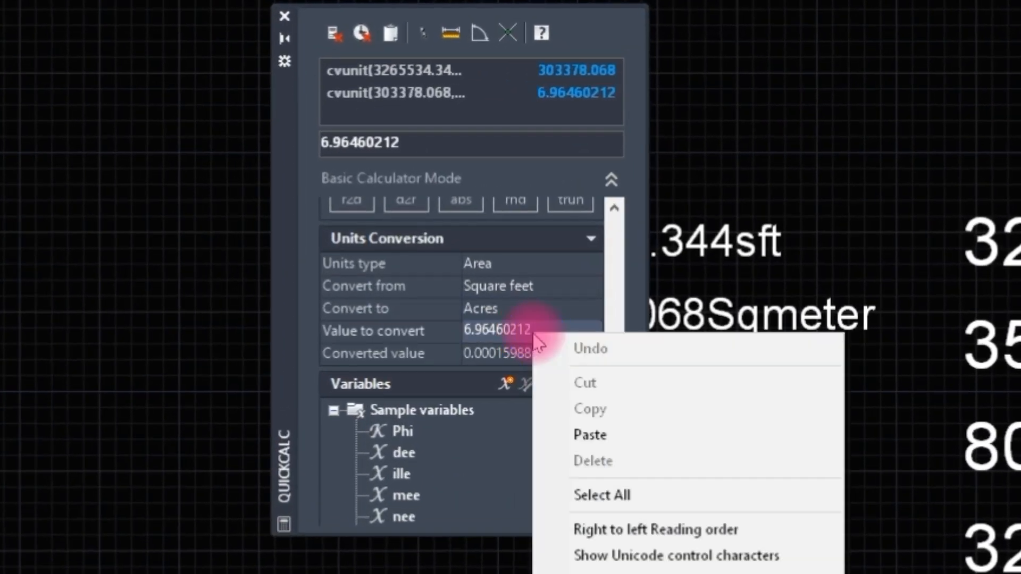
click(537, 343)
drag(532, 330, 452, 330)
right_click(480, 336)
click(525, 438)
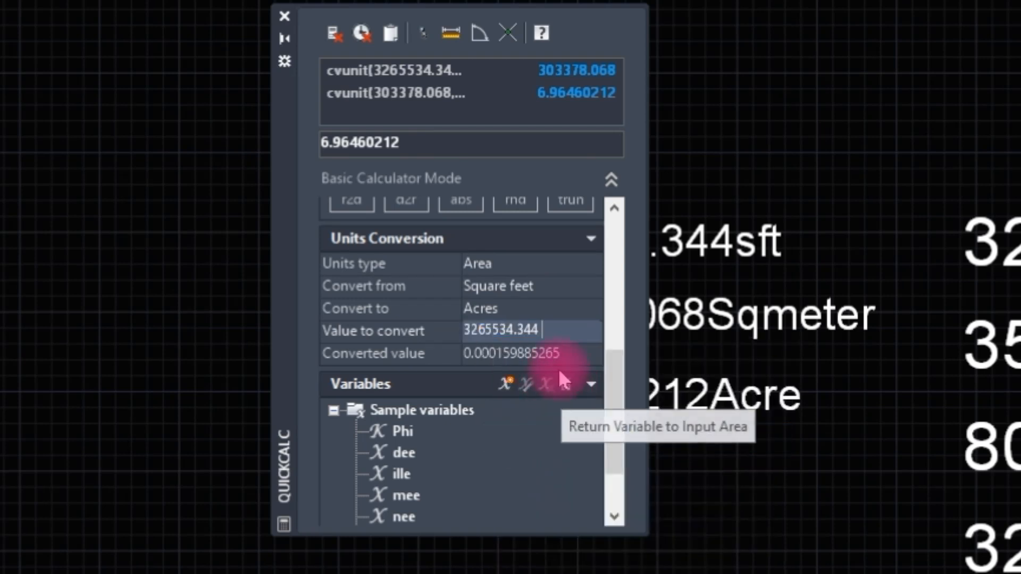
click(547, 354)
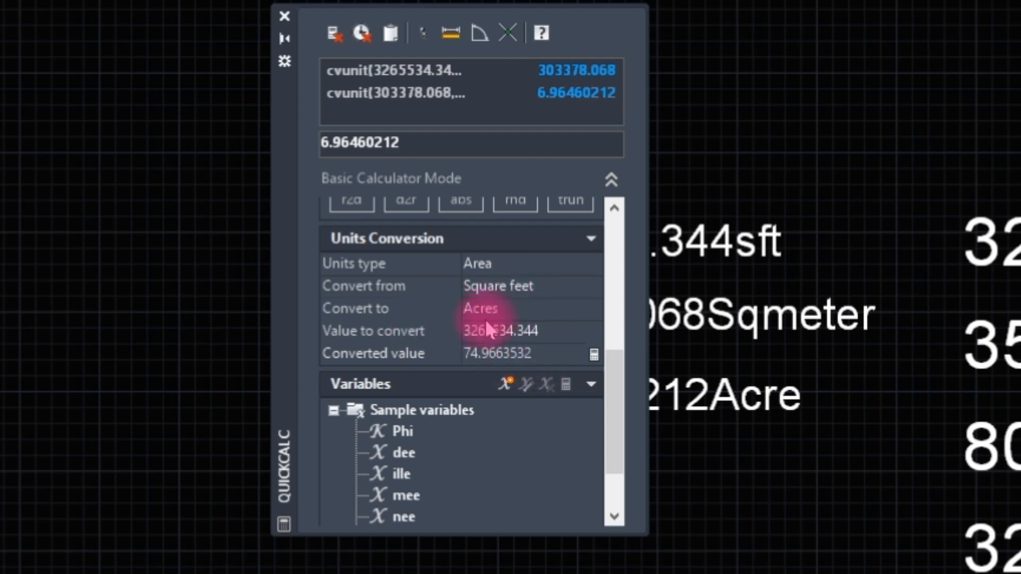
Step: Transfer the converted value 74.9663532 to the calculator input and copy it to the clipboard
click(595, 355)
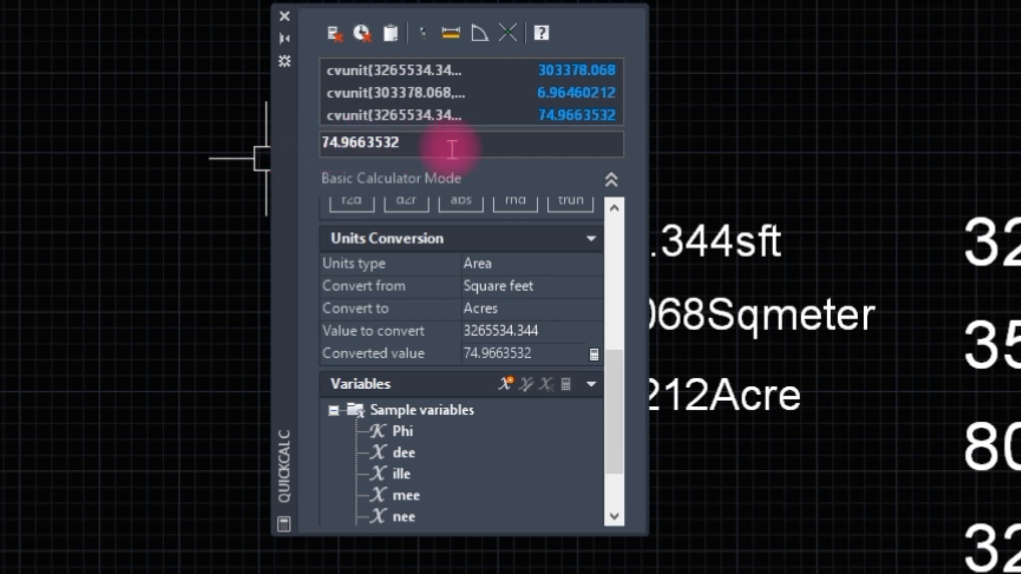
drag(452, 149, 292, 141)
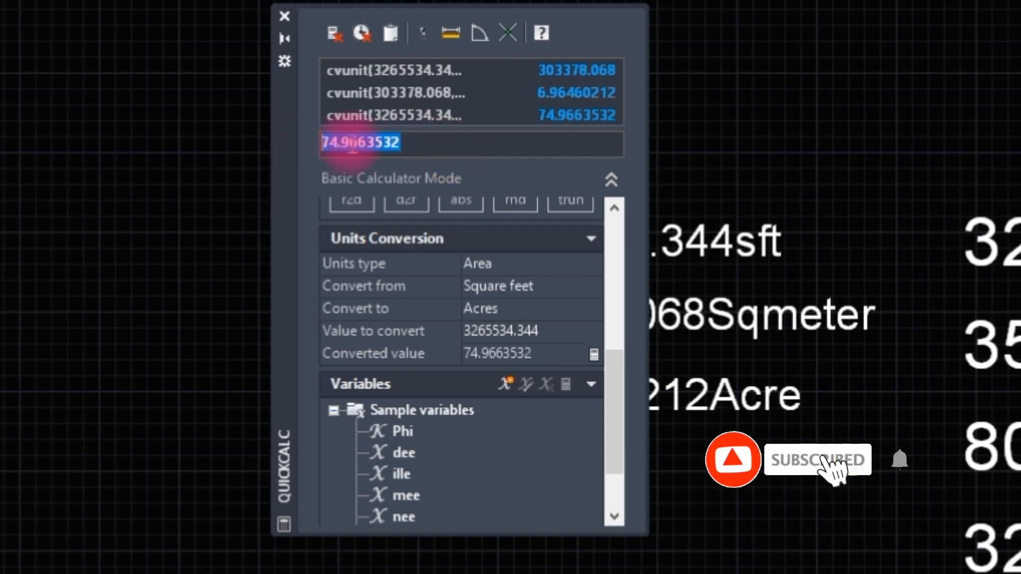
right_click(352, 144)
click(417, 222)
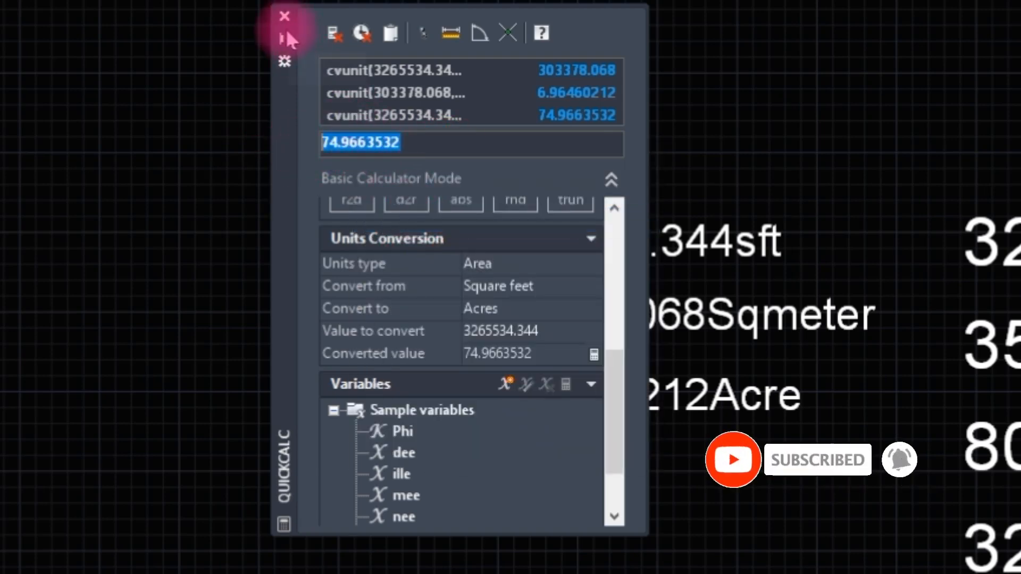
Step: Collapse the QuickCalc palette and edit the acre label to read Area=74.9663532Acre by pasting the copied value over its number
click(284, 39)
click(576, 408)
double_click(576, 408)
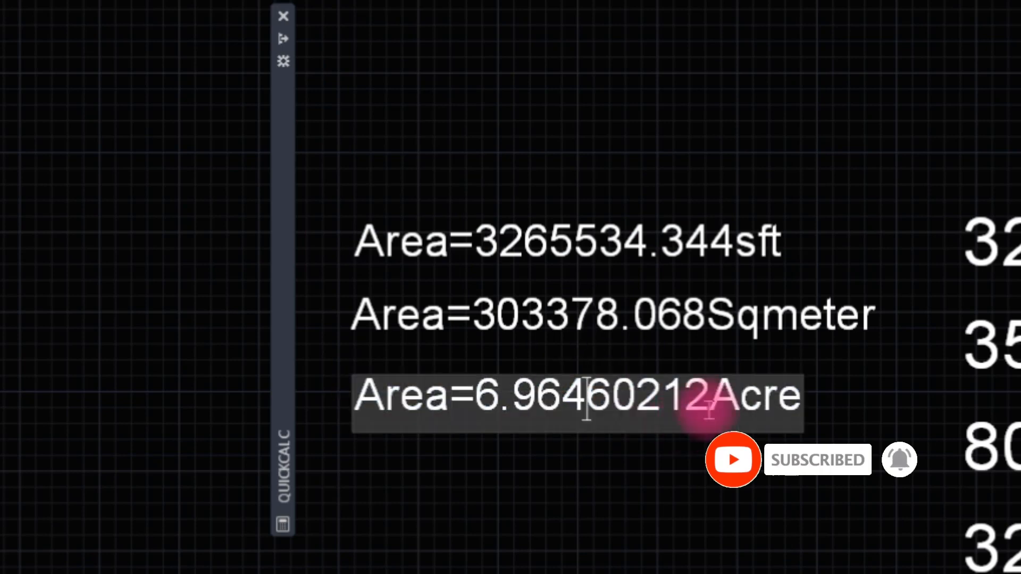
drag(711, 396, 479, 394)
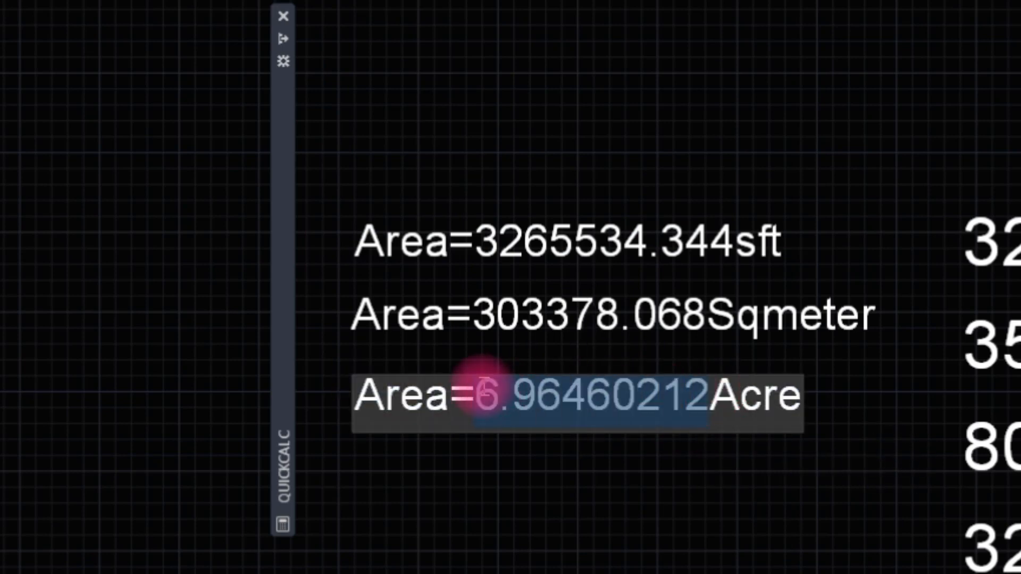
right_click(481, 393)
click(537, 413)
click(611, 513)
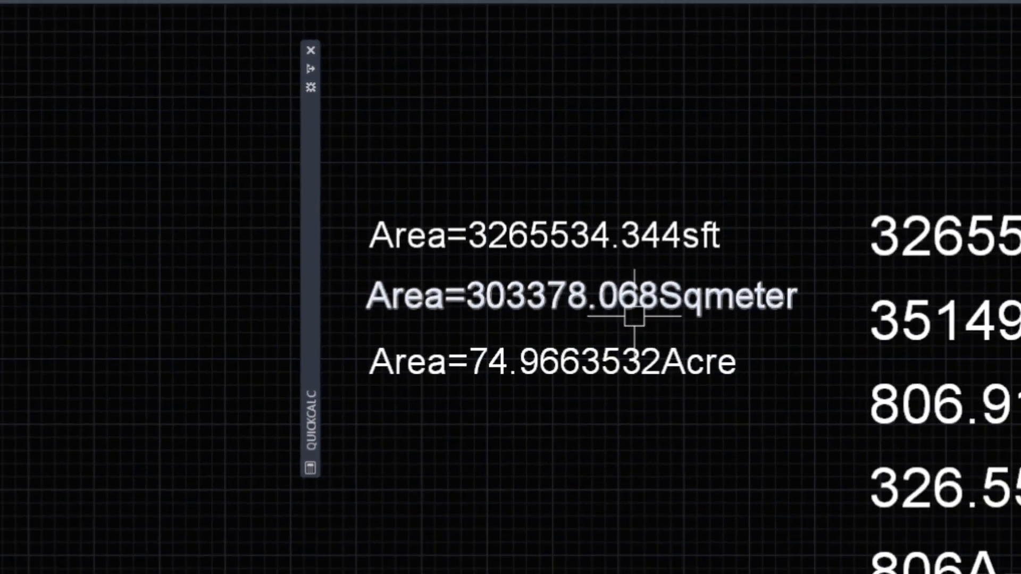
Step: Copy the number from the 3265534.344 Sft text and leave the text unchanged
double_click(869, 230)
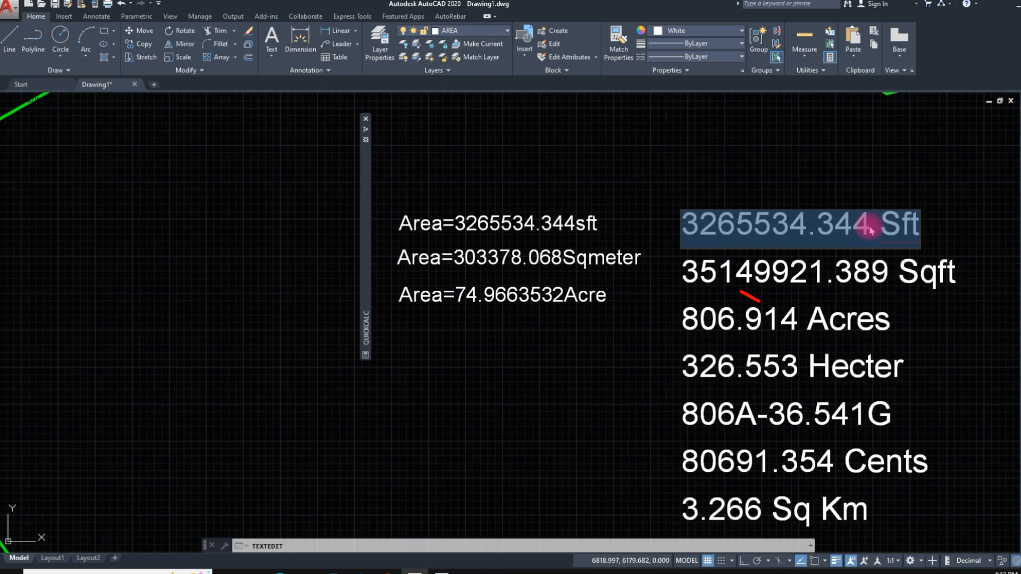
drag(870, 230, 691, 228)
right_click(699, 228)
click(735, 276)
click(611, 335)
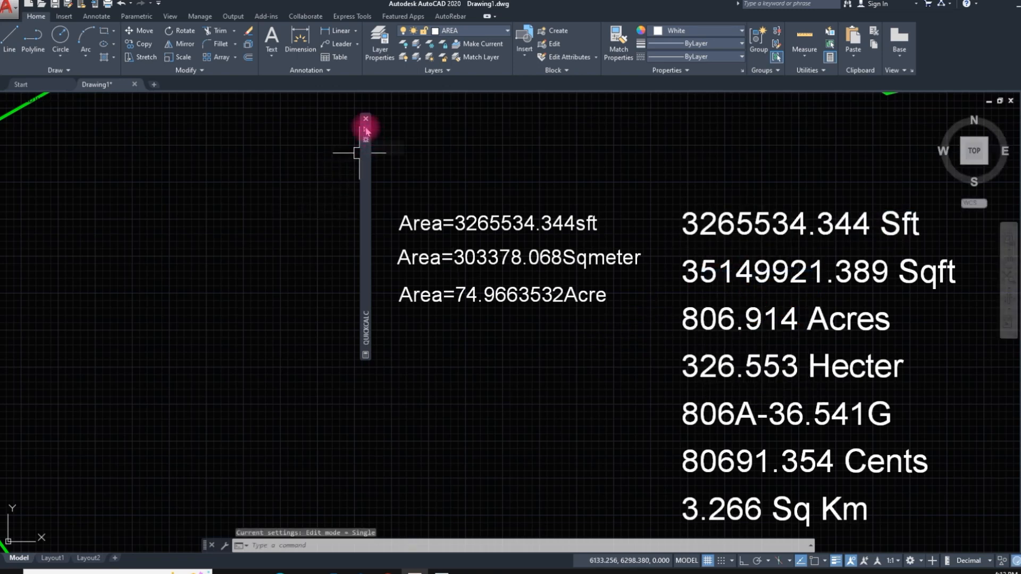
Step: Expand QuickCalc and paste 3265534.344 as the value to convert from square feet
mouse_move(365, 130)
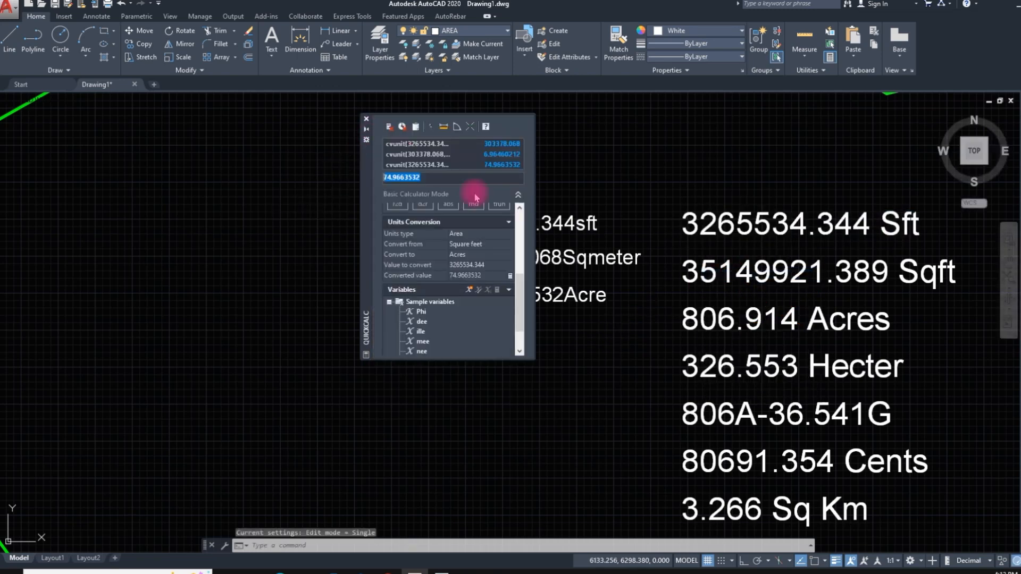
click(487, 266)
right_click(462, 264)
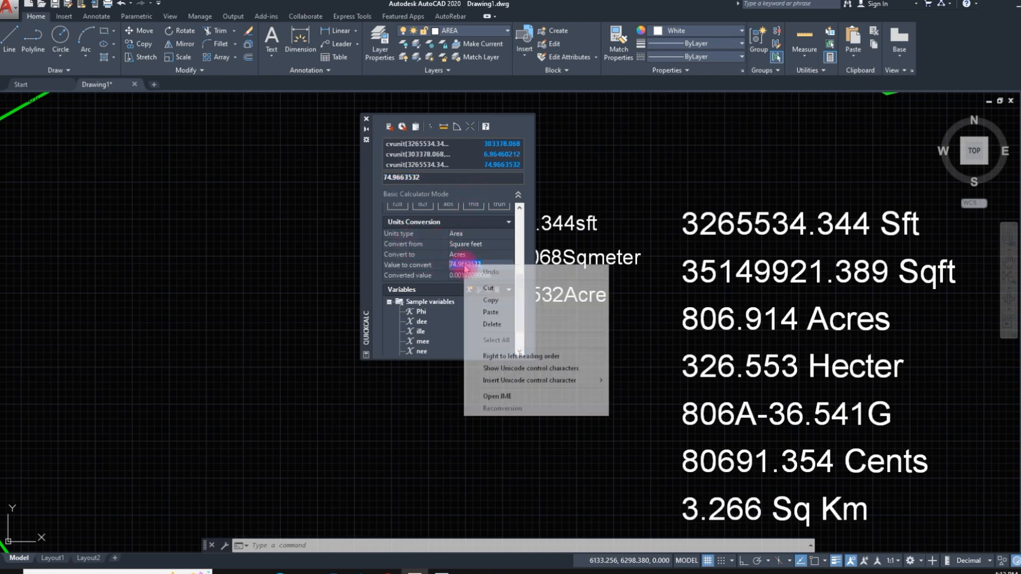
click(491, 301)
click(500, 277)
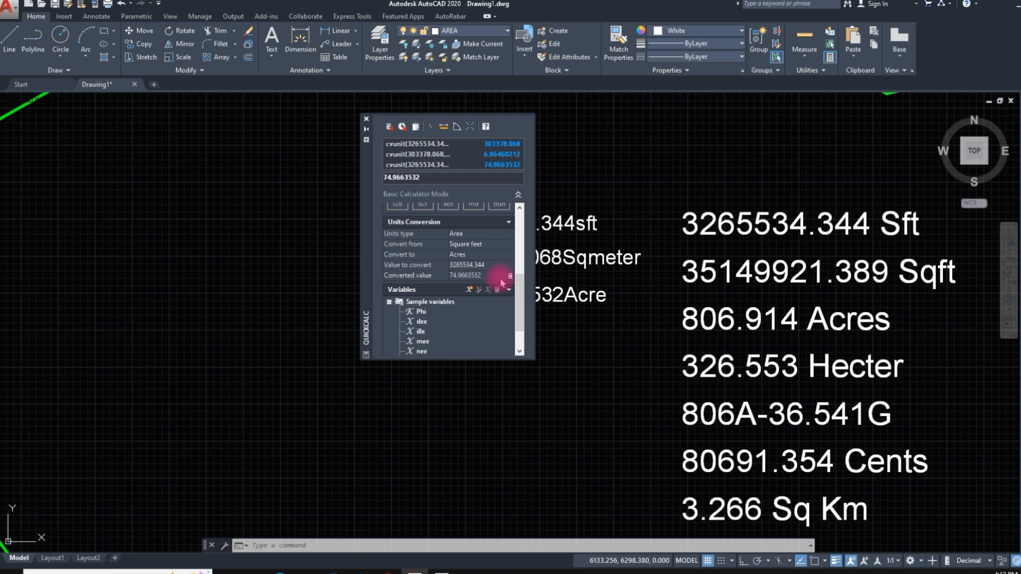
Step: Switch the unit to convert to from acres to Square meters and calculate the result
click(486, 256)
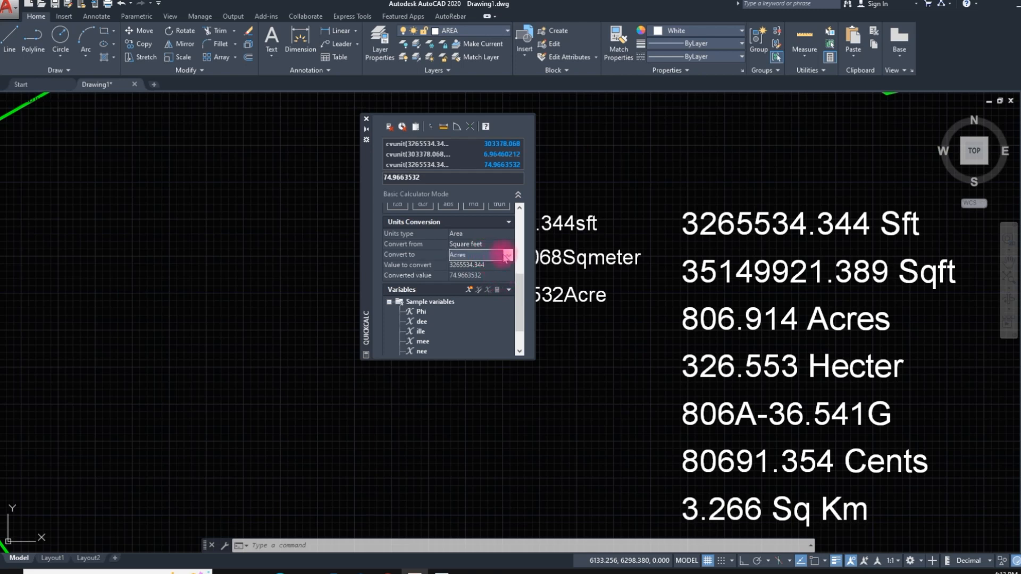
click(508, 256)
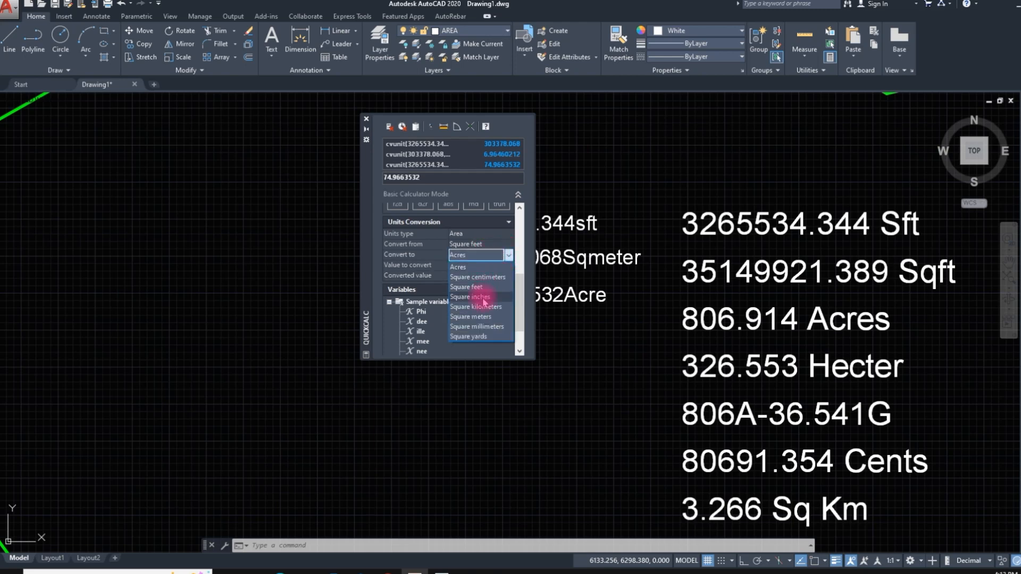
click(484, 317)
click(485, 275)
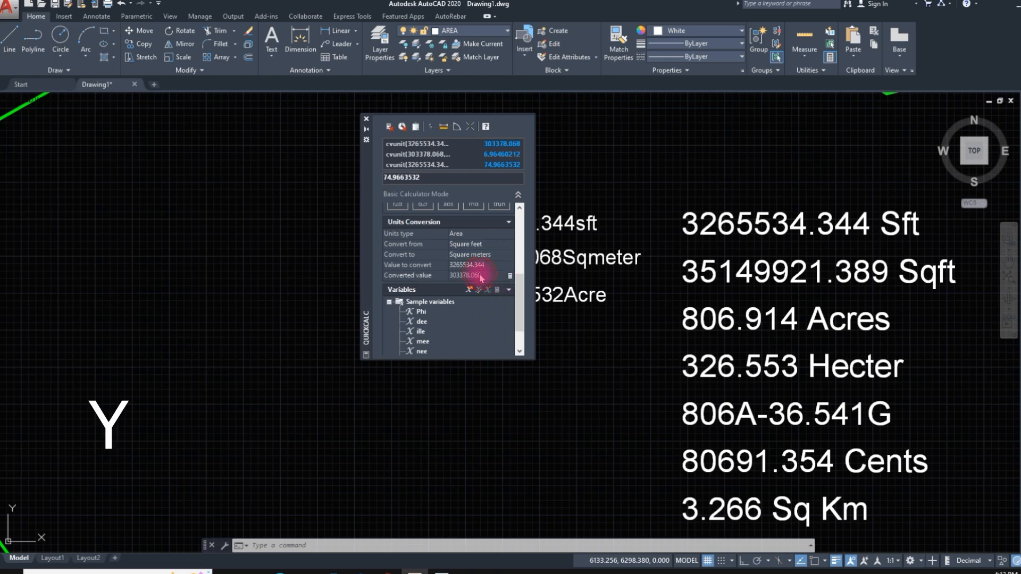
Step: Transfer the converted square meter value 303378.068 to the calculator input and copy it to the clipboard
click(509, 276)
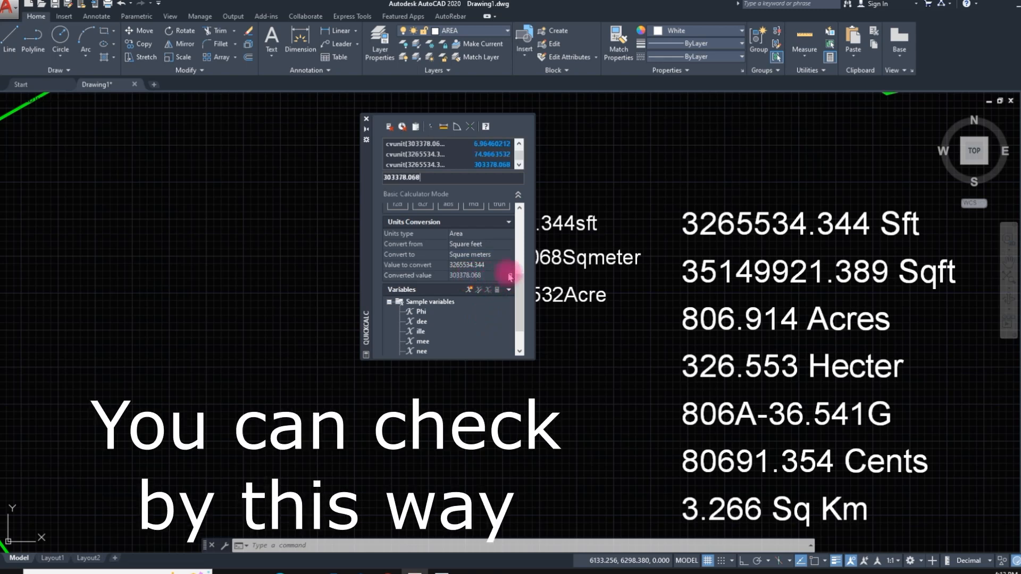
right_click(387, 179)
click(411, 224)
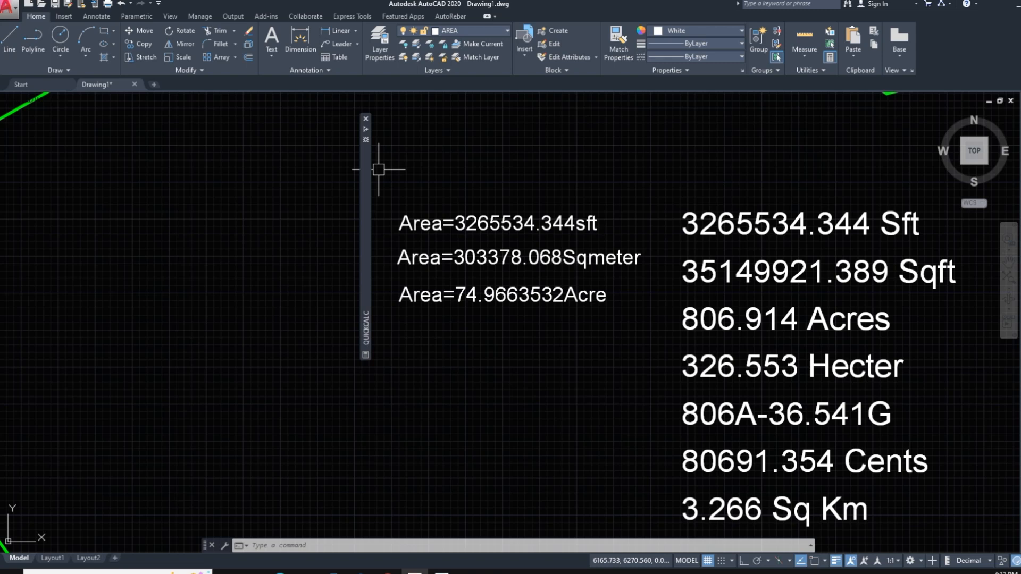
Step: Expand the QuickCalc palette again and open the choice of area units to convert to
mouse_move(365, 131)
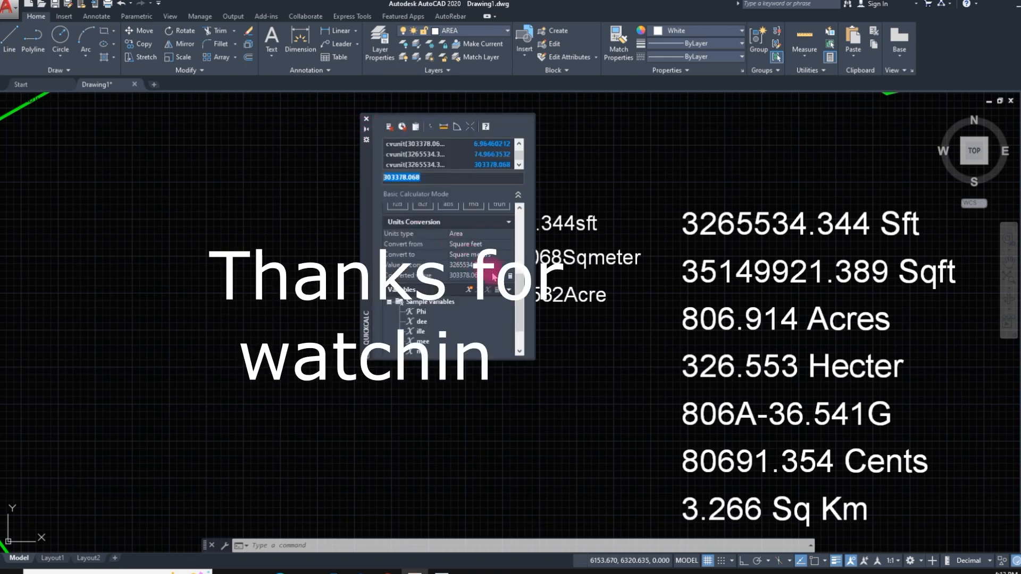
click(491, 255)
click(508, 256)
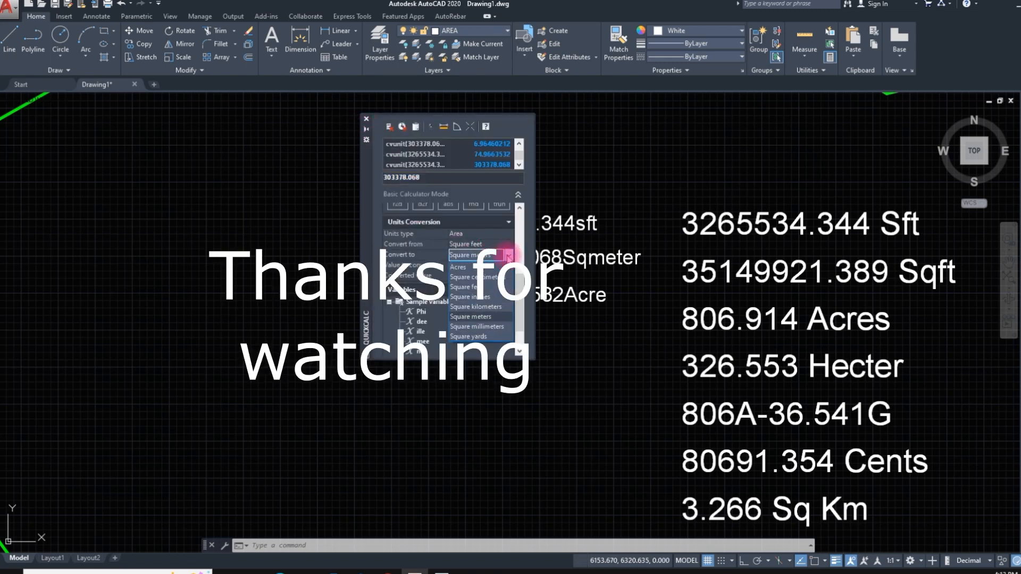